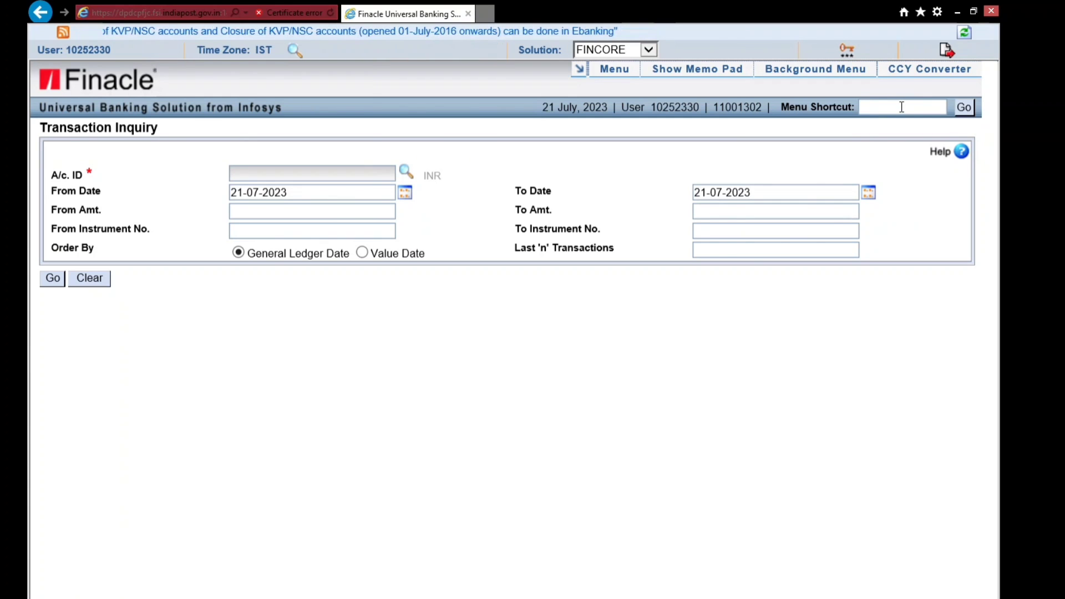
- Open the Financial Transactions Inquiry screen using the HFTI menu shortcut
text(HFTI)
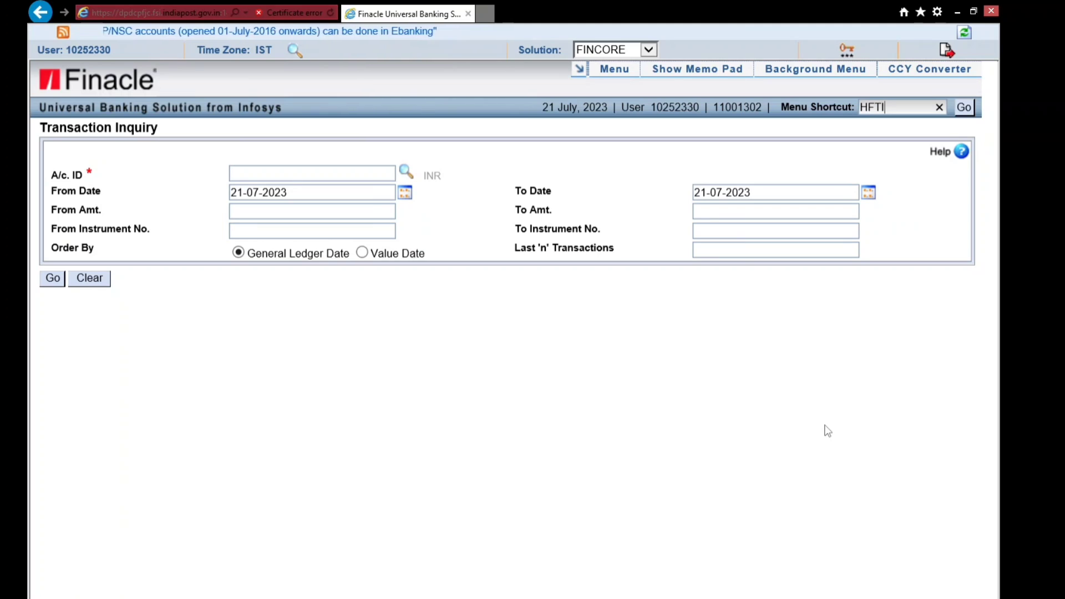
key(Return)
key(Return)
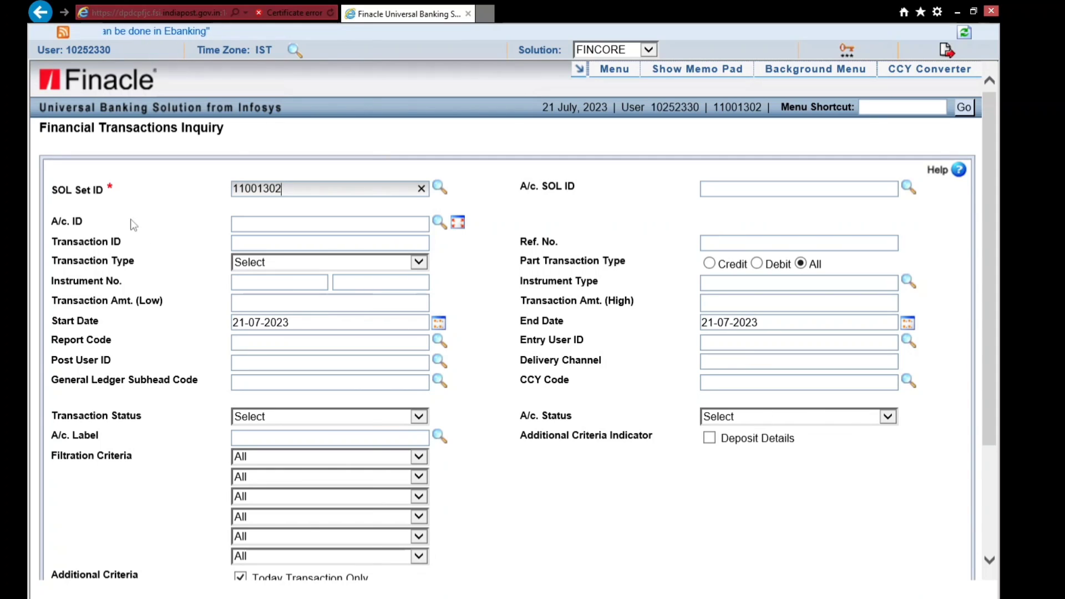
drag(42, 132, 155, 143)
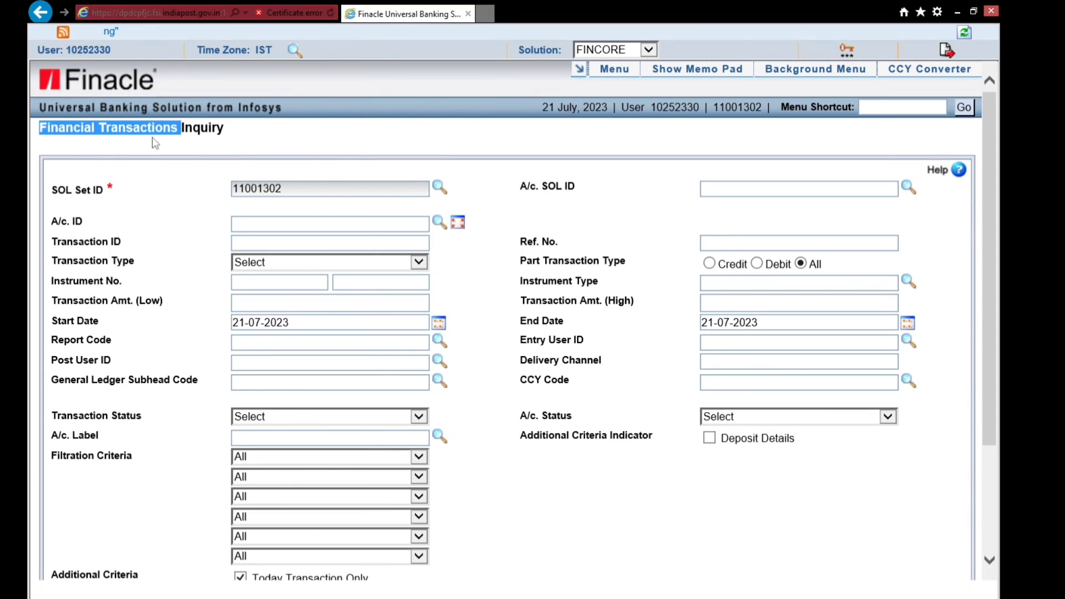
click(484, 362)
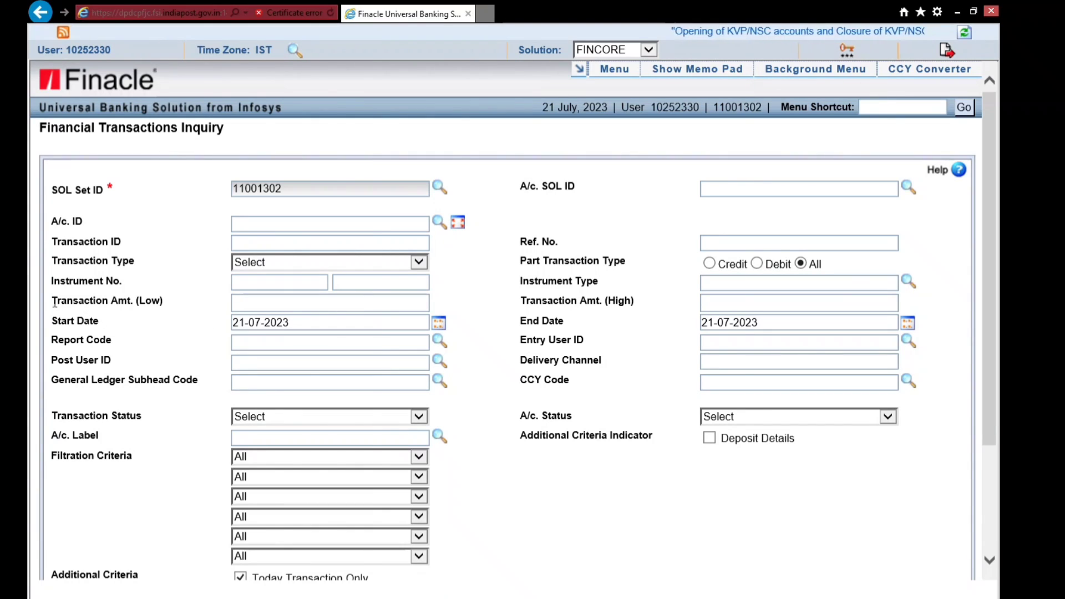
- Enter 5,000.00 as the lowest transaction amount
drag(51, 300, 150, 307)
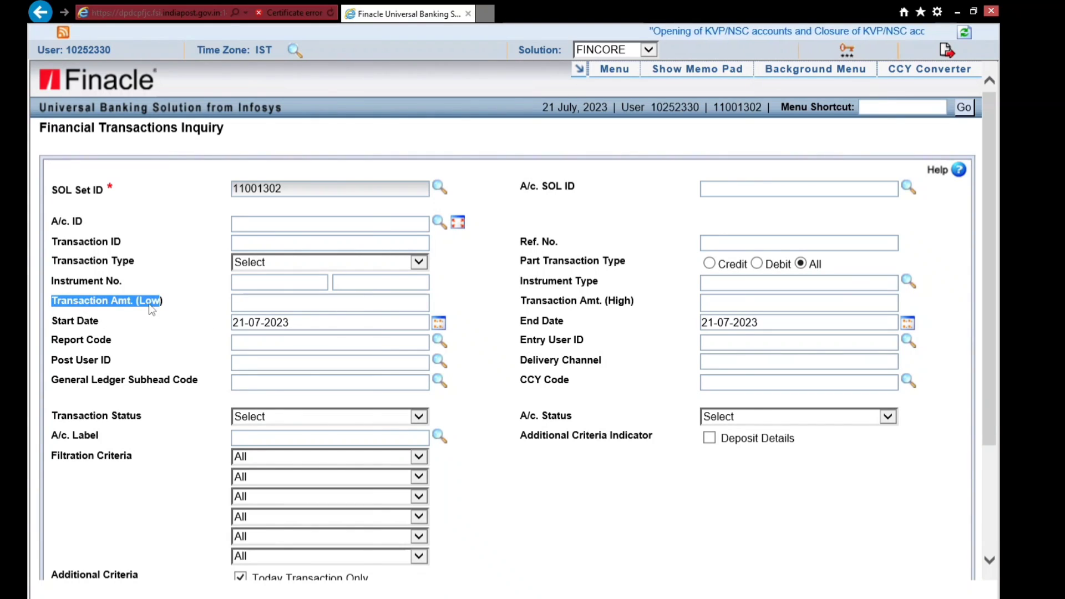
click(271, 305)
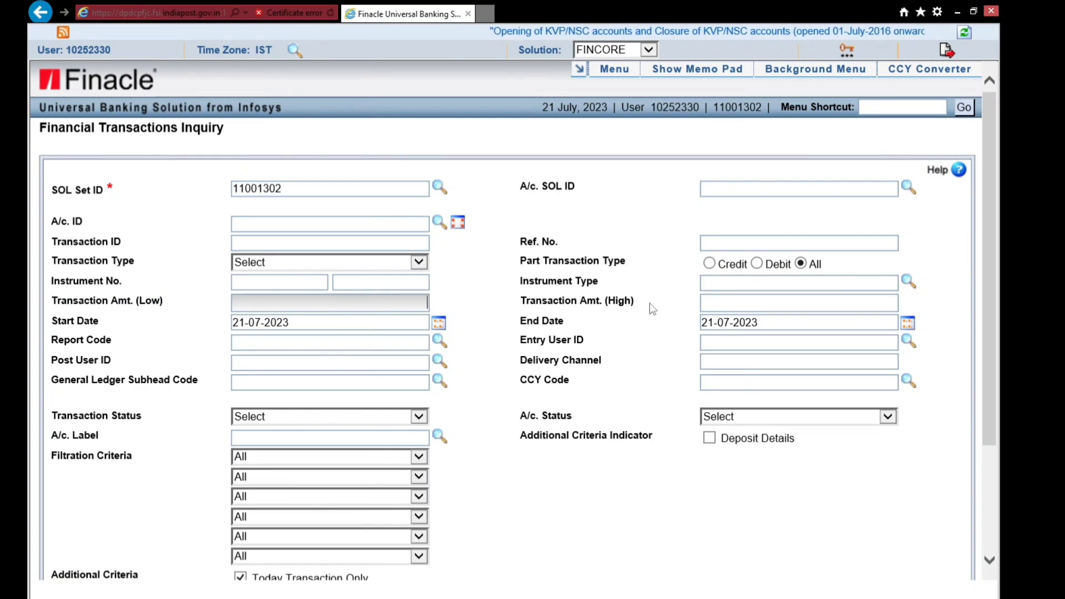
text(5000)
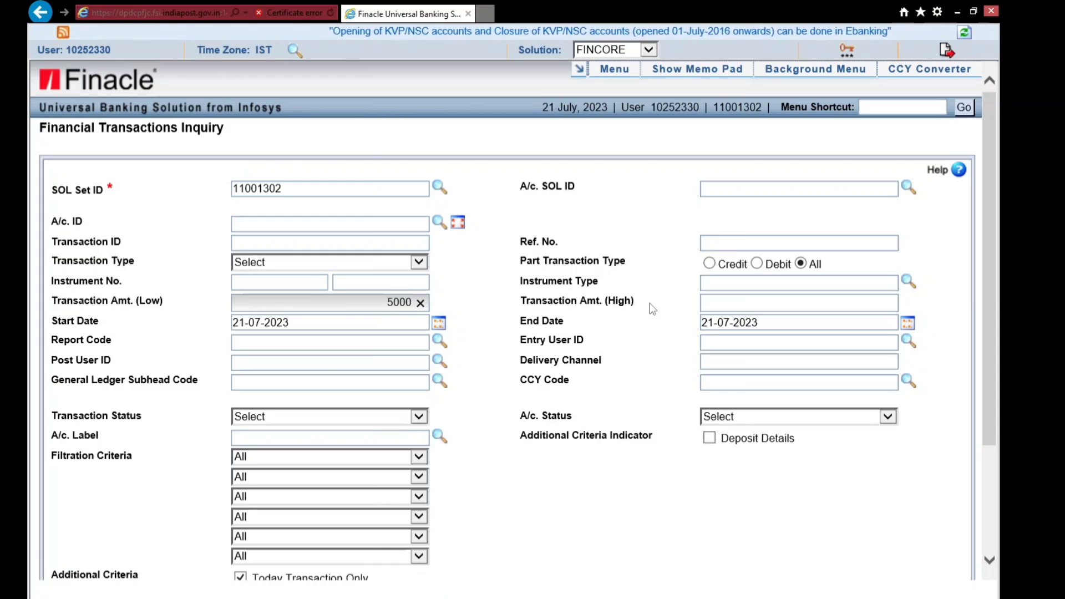
key(Tab)
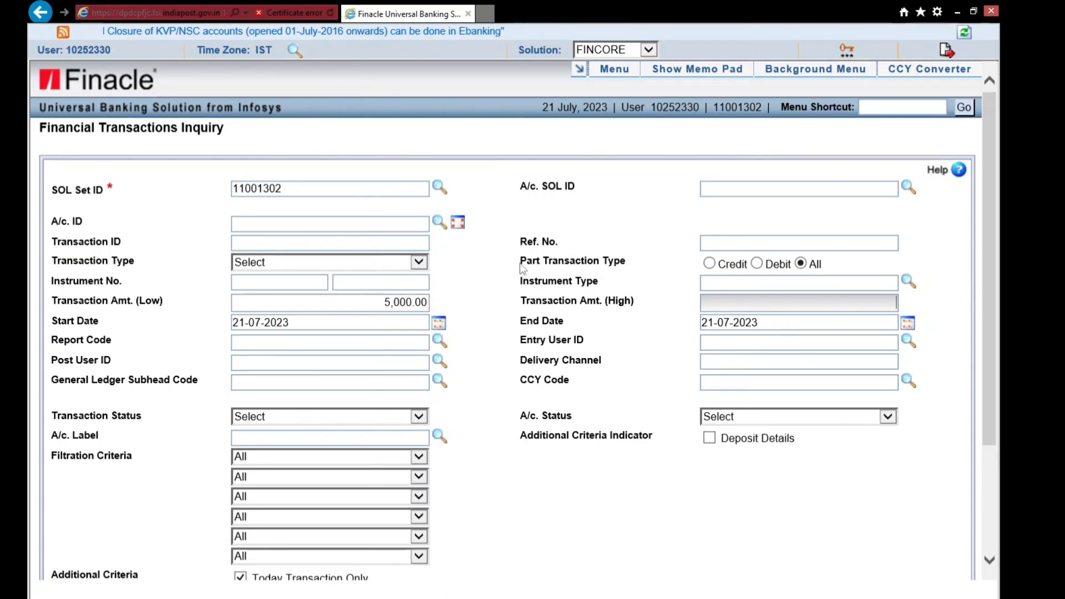
- Limit Part Transaction Type to Debit
triple_click(613, 265)
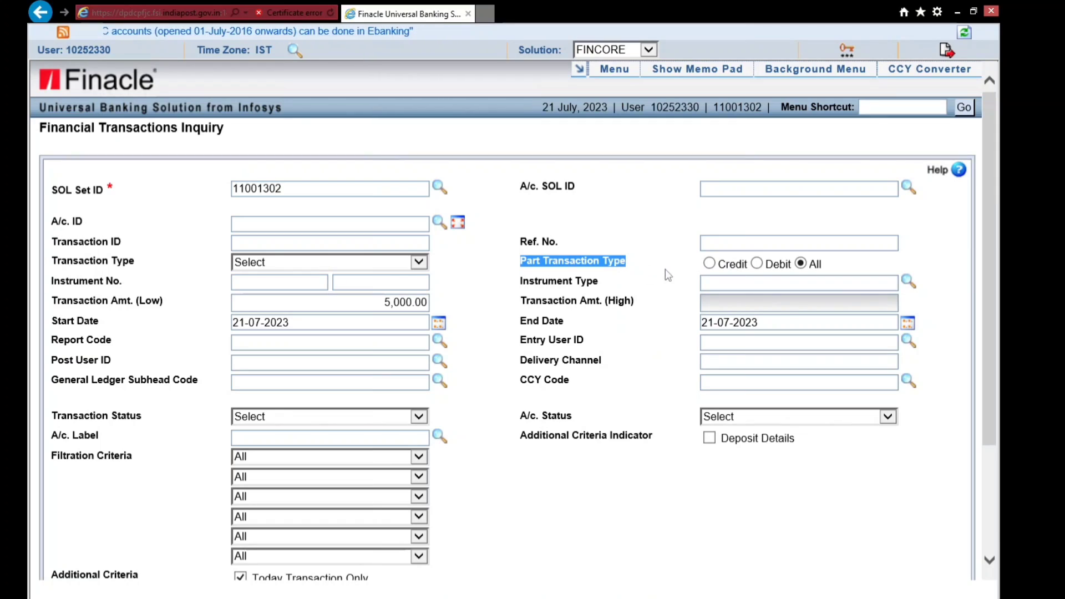
click(757, 264)
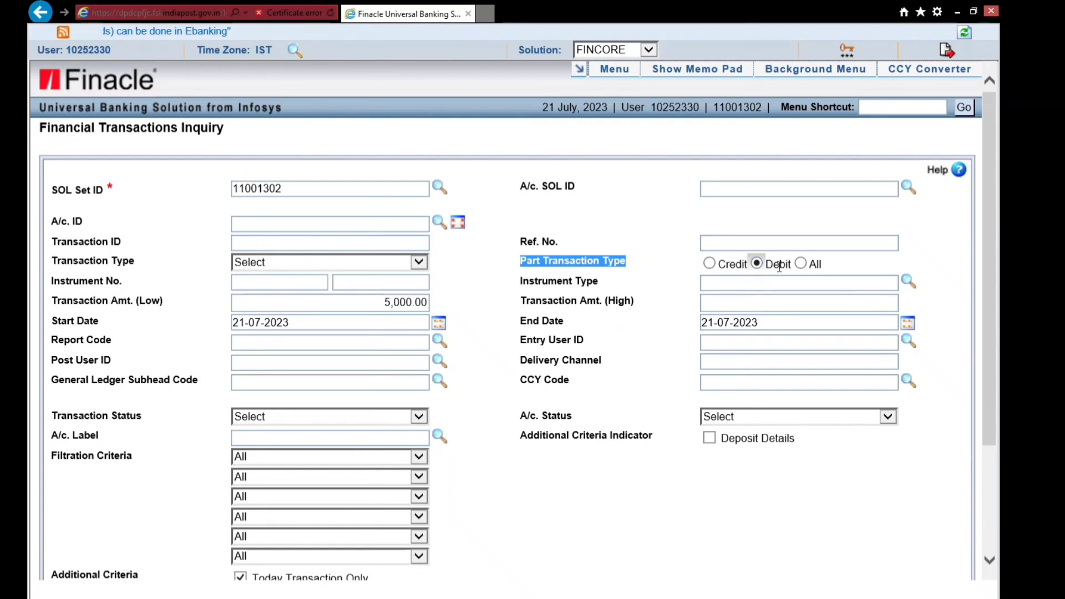
click(570, 501)
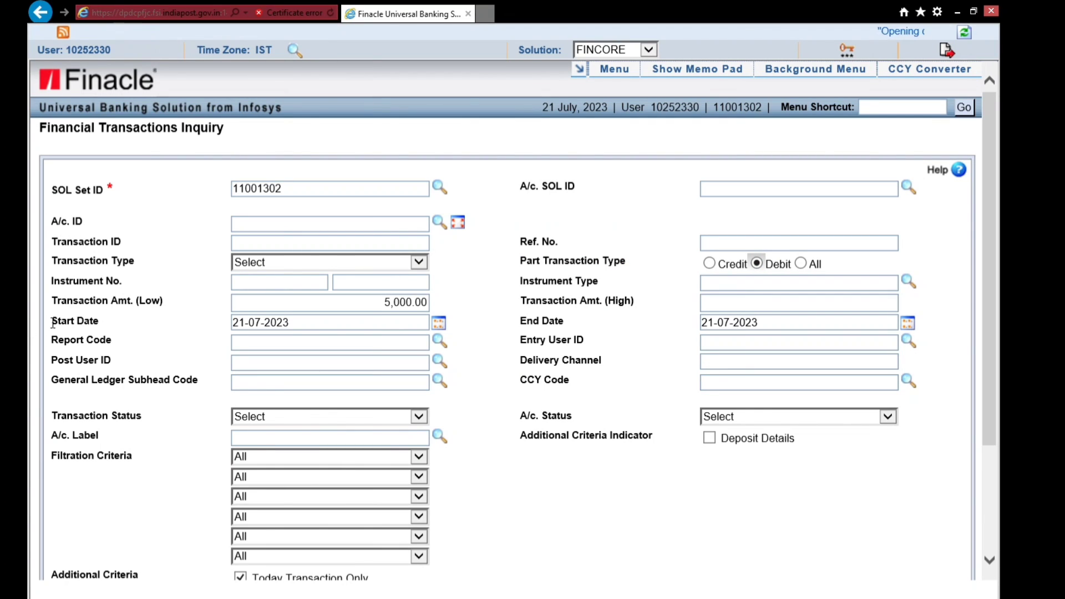
- Set the start date to 17-07-2023 from the calendar
drag(53, 323, 126, 326)
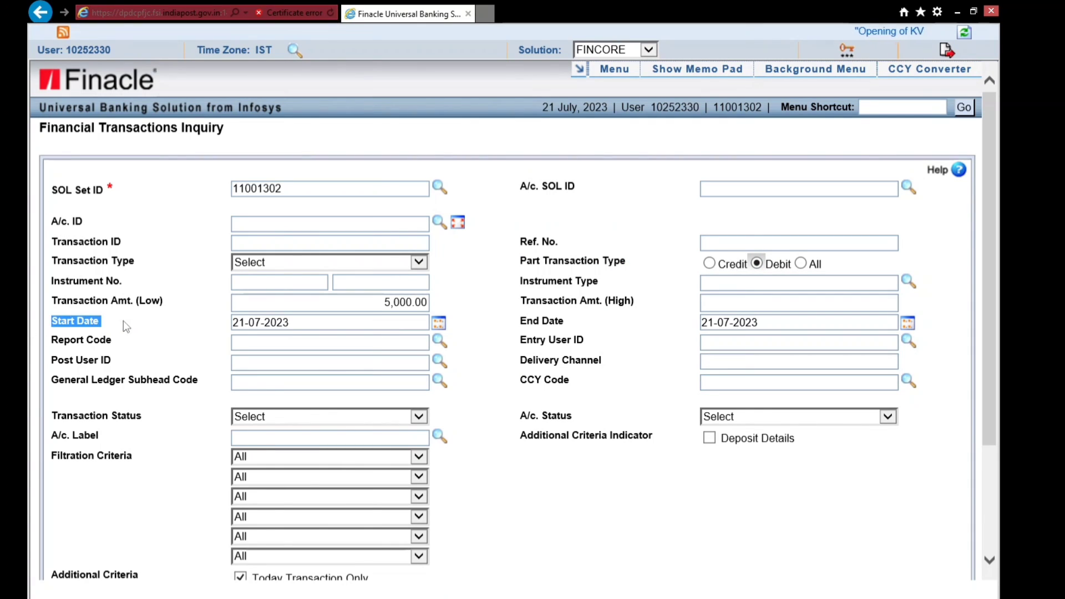
click(439, 323)
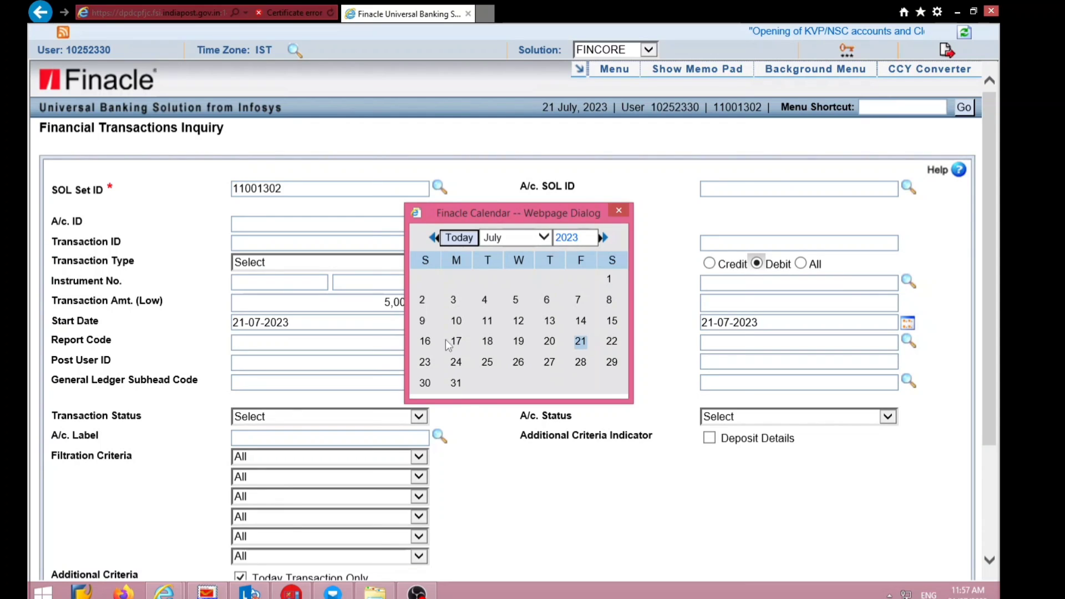
click(457, 343)
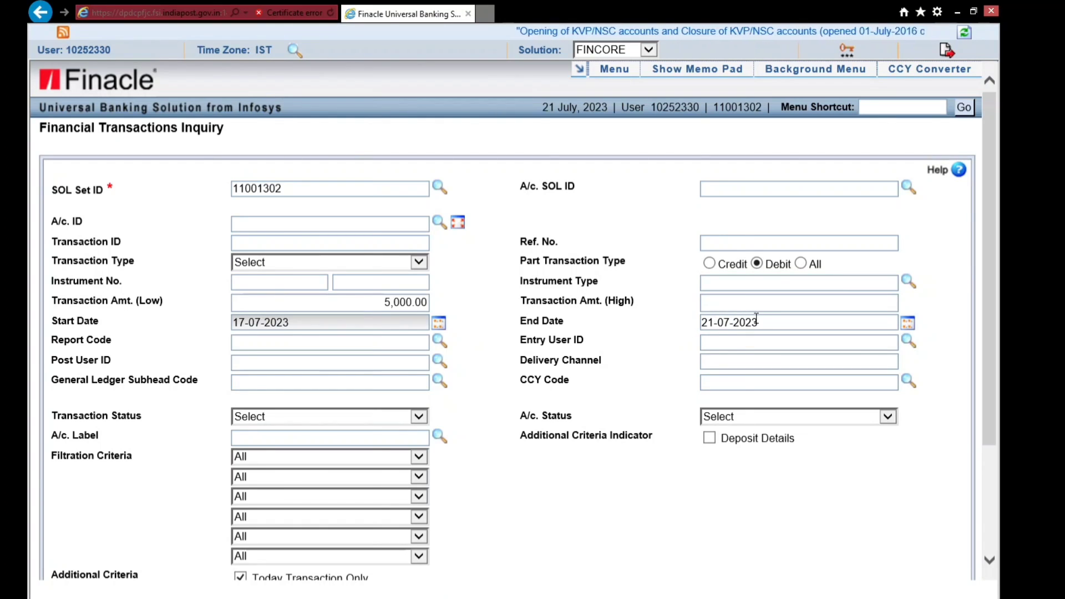
scroll(575, 495, down, 3)
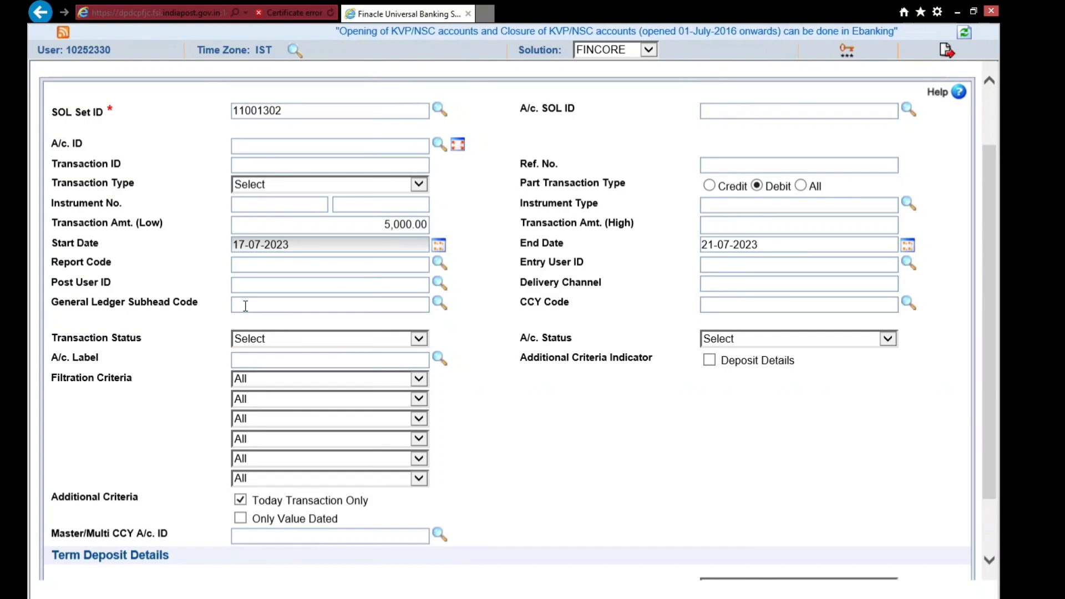
- Pick subhead 30001 (PO SAVING BANK) from the General Ledger Subhead Code lookup list
click(337, 309)
text(30001)
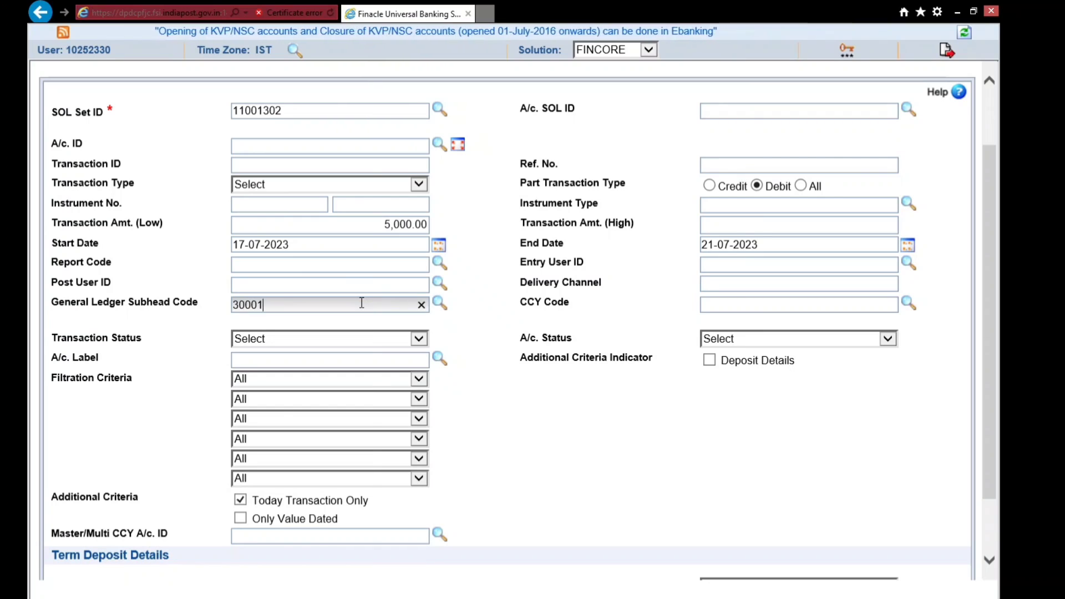
key(BackSpace)
key(BackSpace)
key(BackSpace)
key(BackSpace)
key(BackSpace)
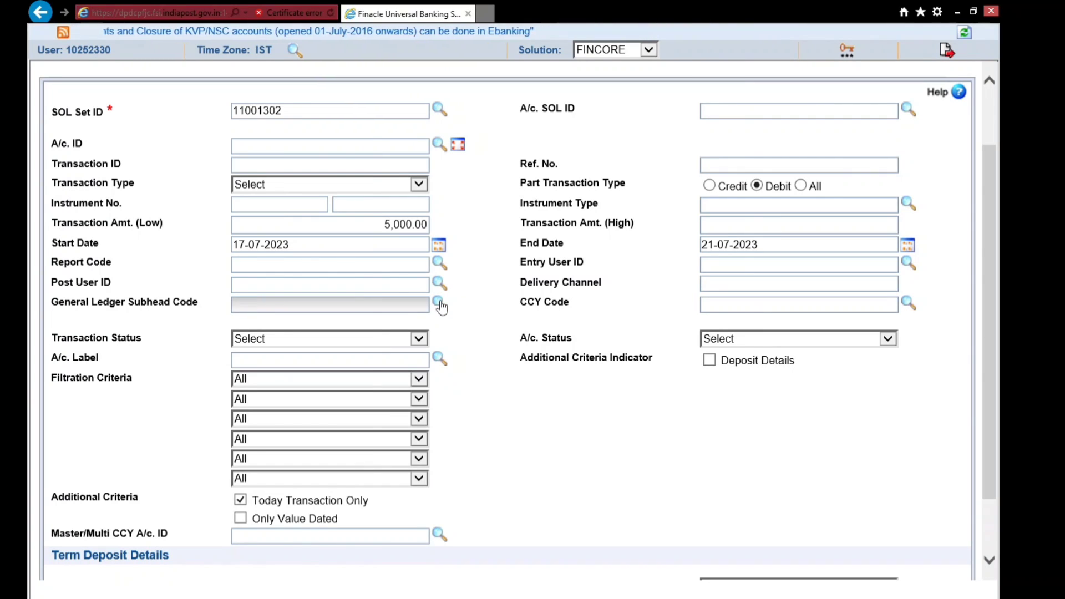
click(440, 305)
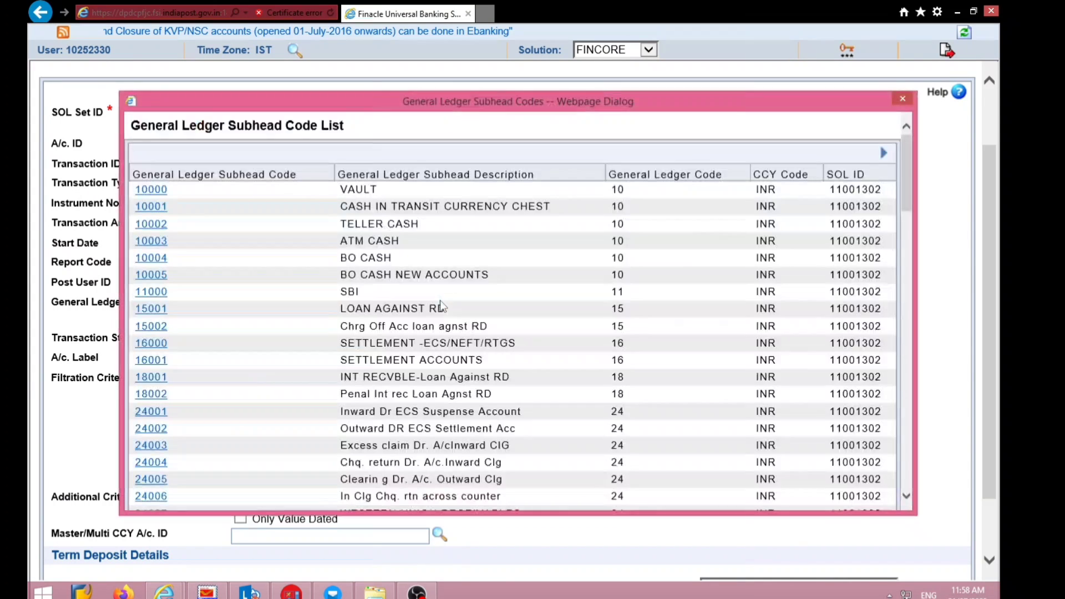
scroll(300, 315, down, 8)
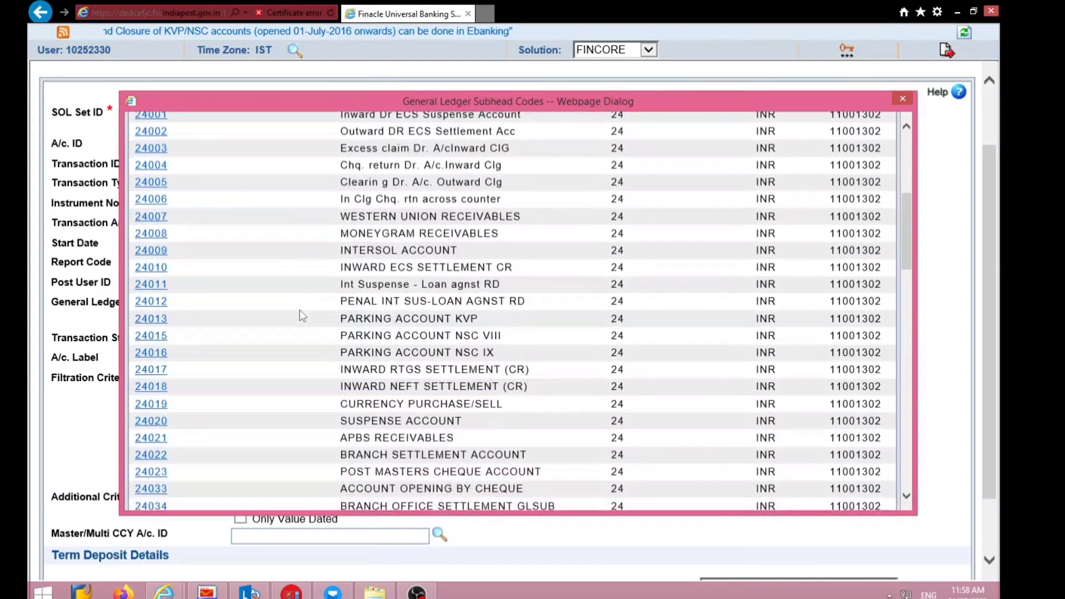
scroll(300, 310, down, 1)
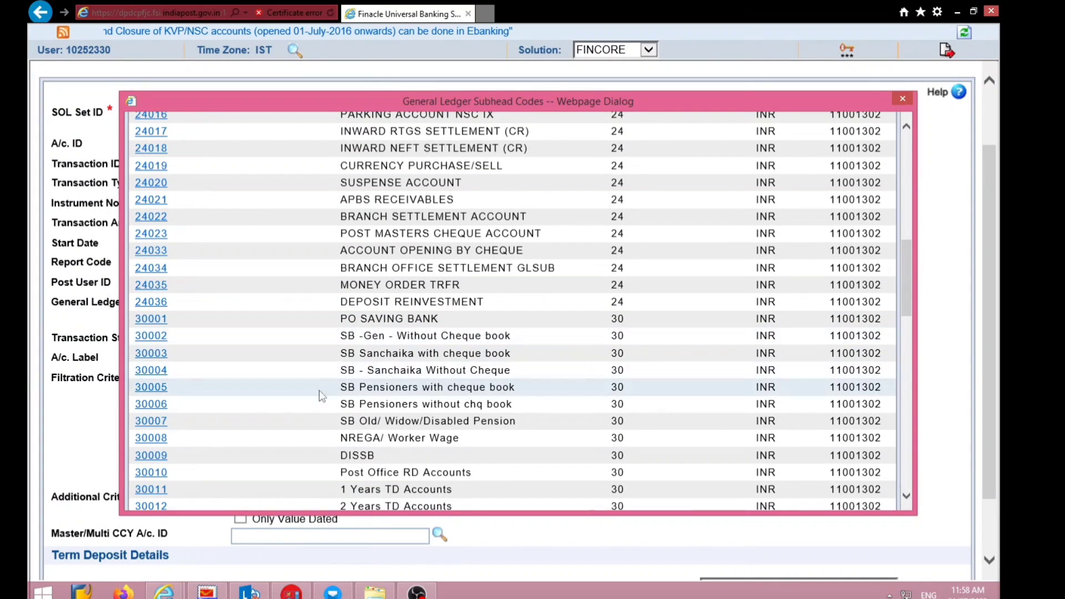
scroll(319, 394, down, 2)
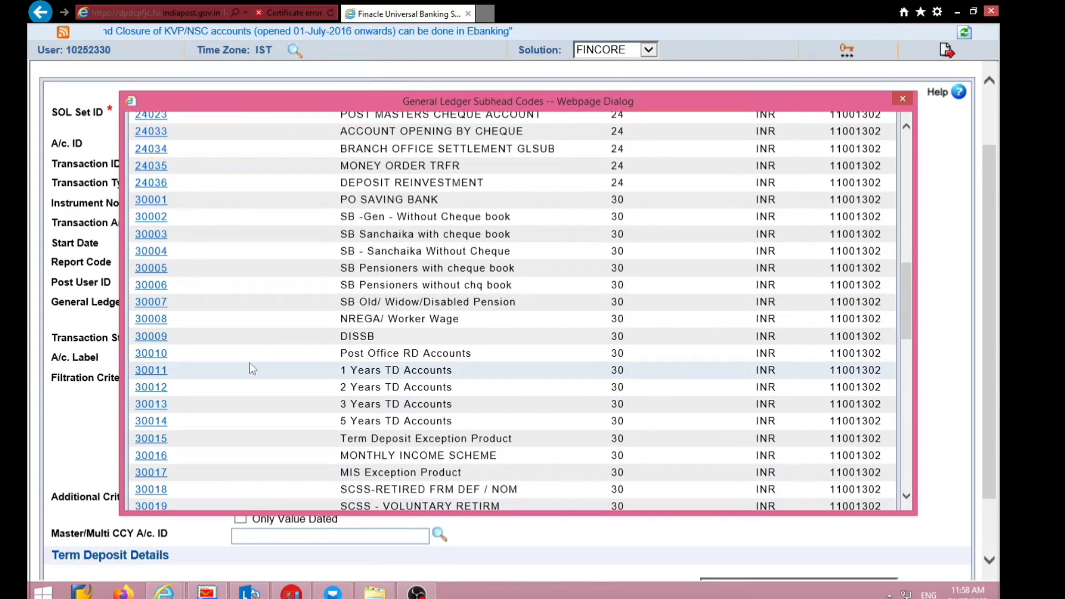
scroll(332, 423, down, 3)
scroll(333, 427, up, 3)
scroll(333, 427, up, 3)
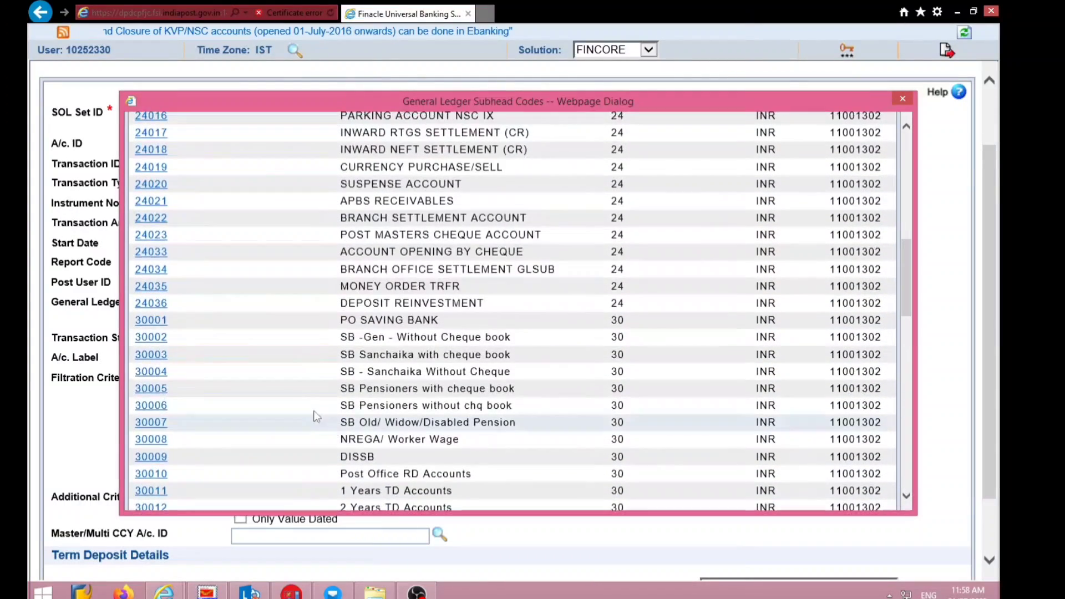
click(151, 321)
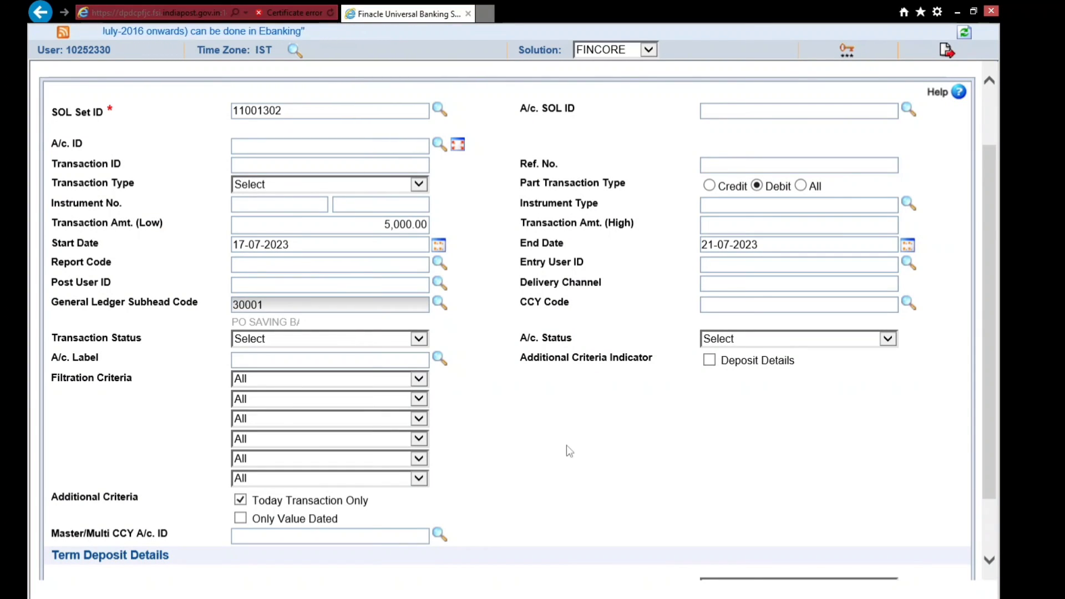
- Uncheck Today Transaction Only and run the 5,000+ debit inquiry for subhead 30001
scroll(573, 450, down, 3)
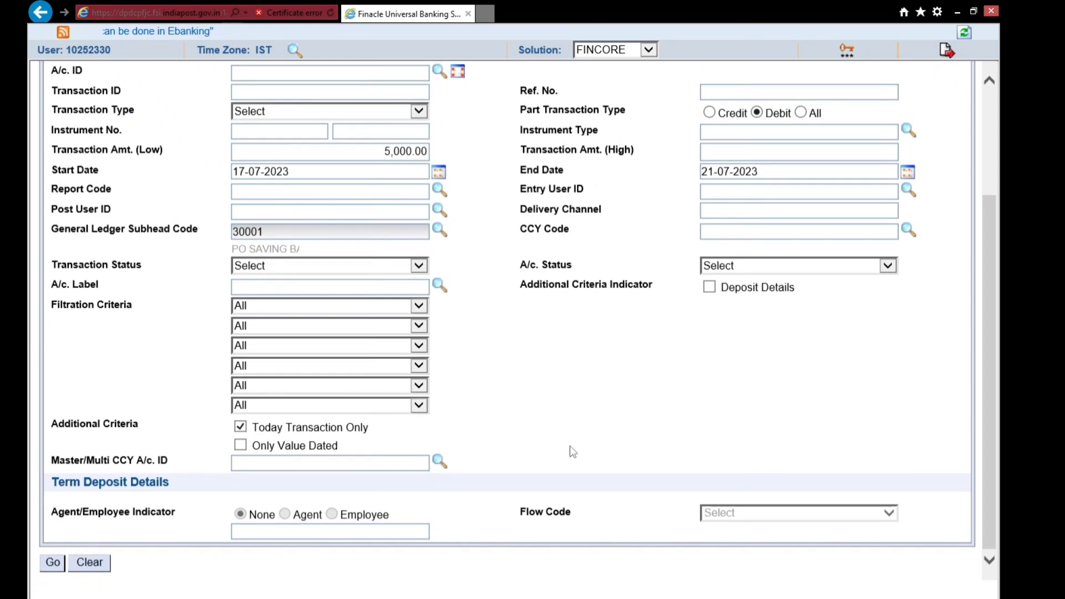
scroll(184, 386, up, 6)
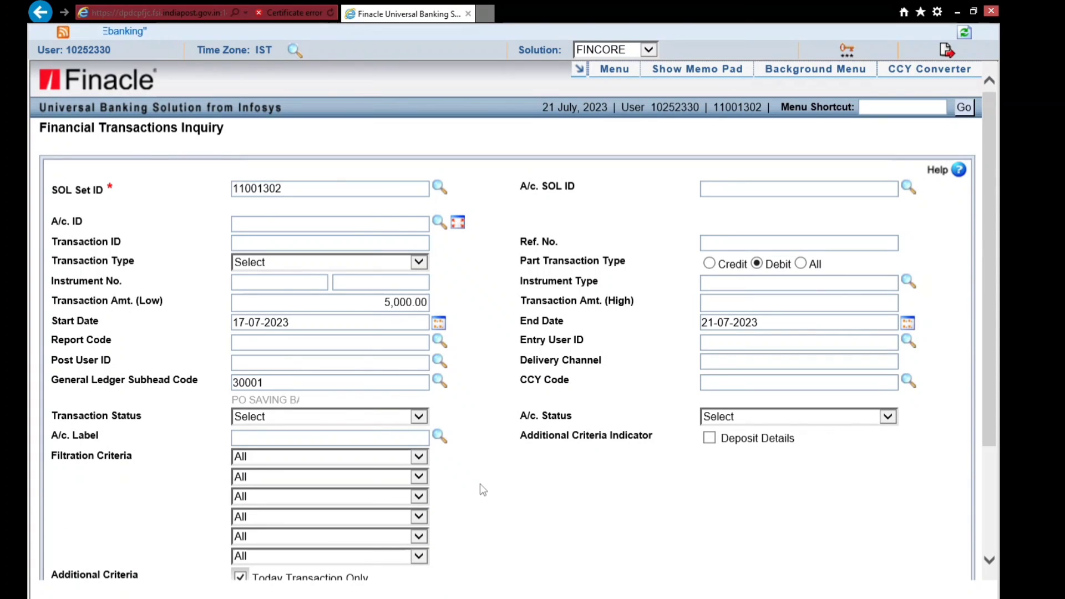
scroll(164, 444, down, 3)
scroll(164, 442, down, 3)
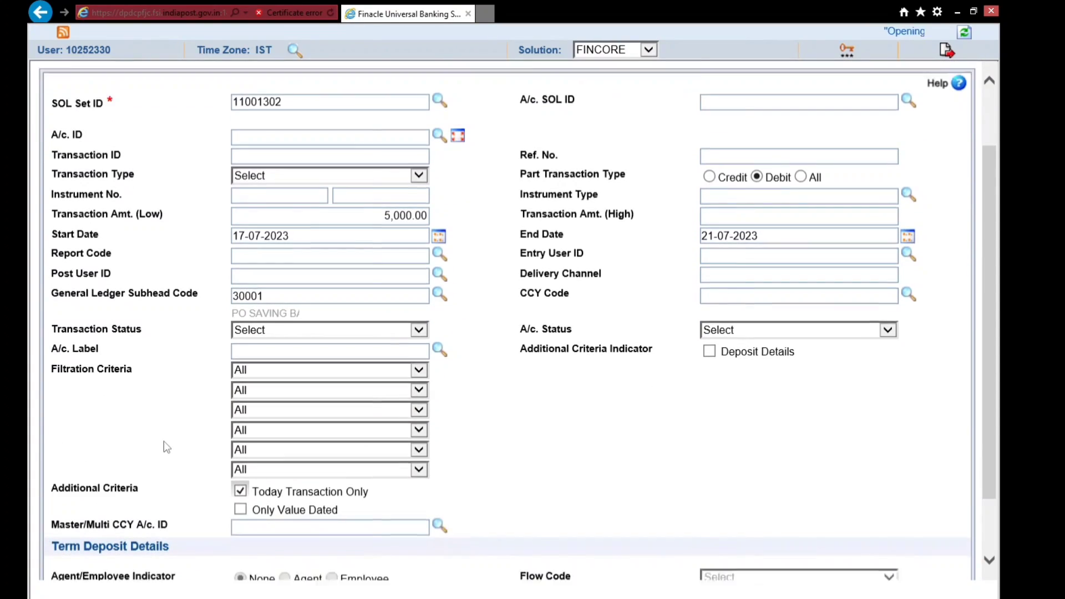
drag(54, 428, 140, 428)
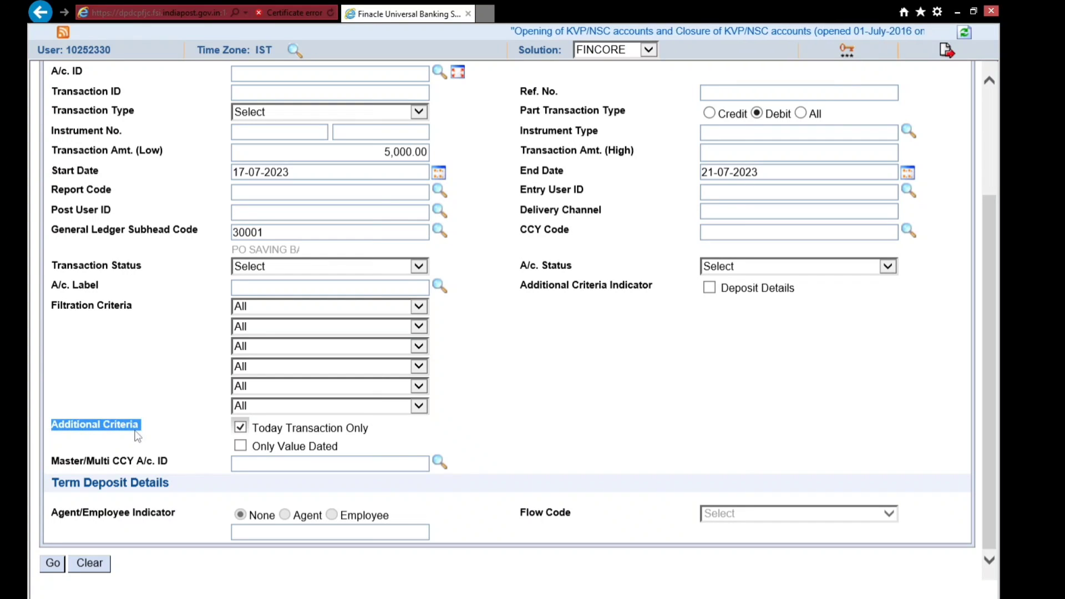
click(242, 436)
click(241, 429)
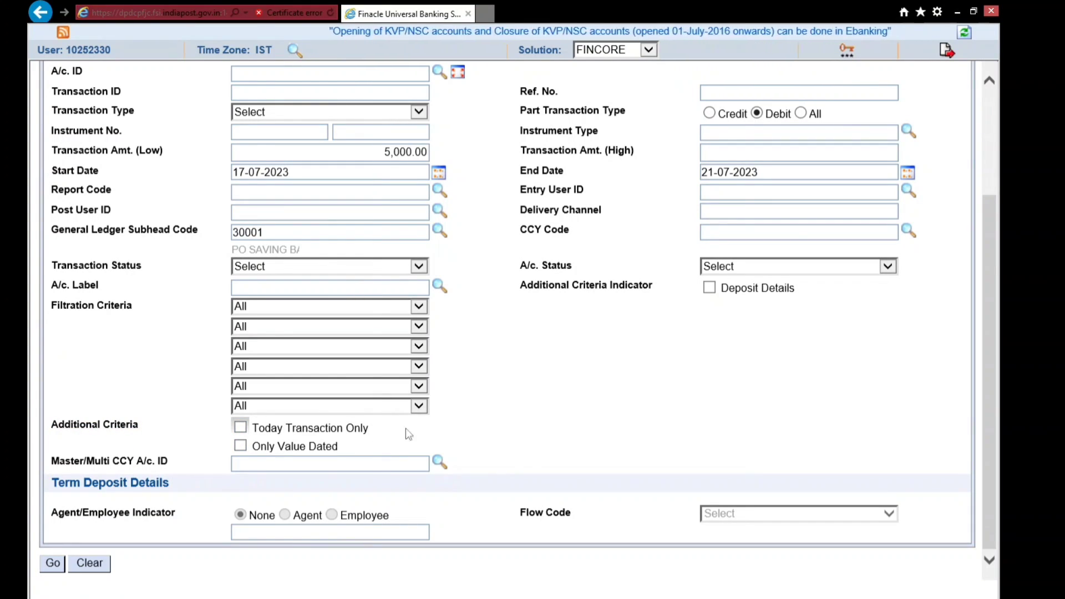
click(53, 565)
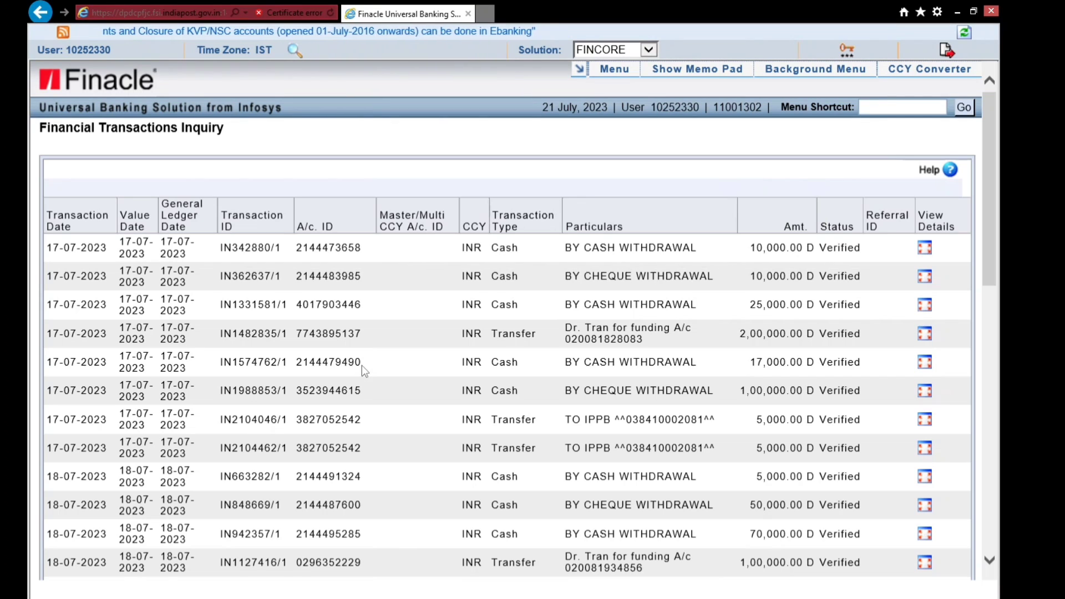
scroll(366, 361, down, 10)
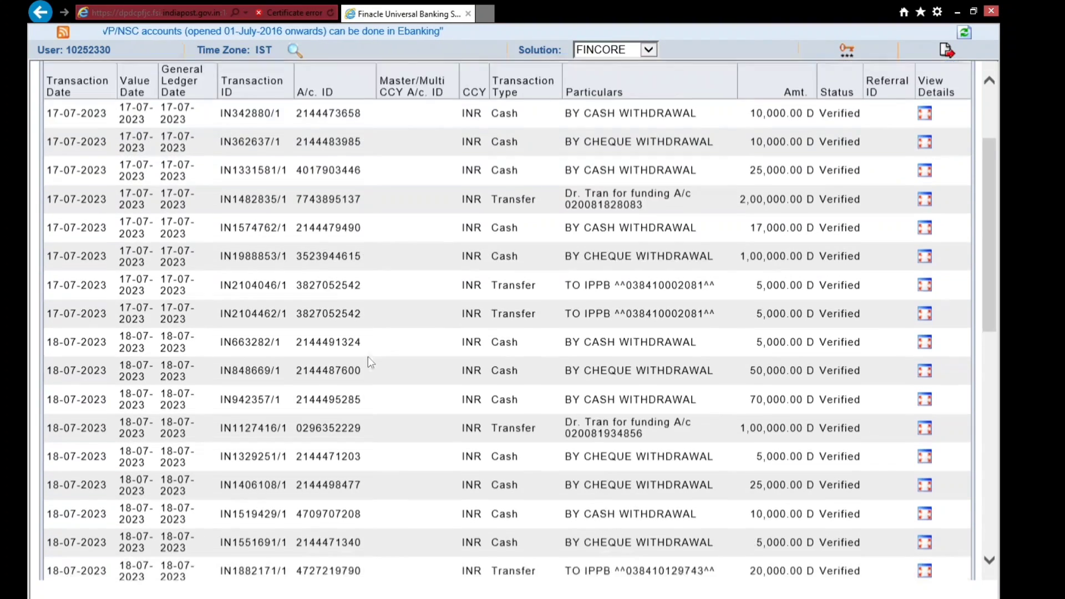
scroll(368, 356, down, 3)
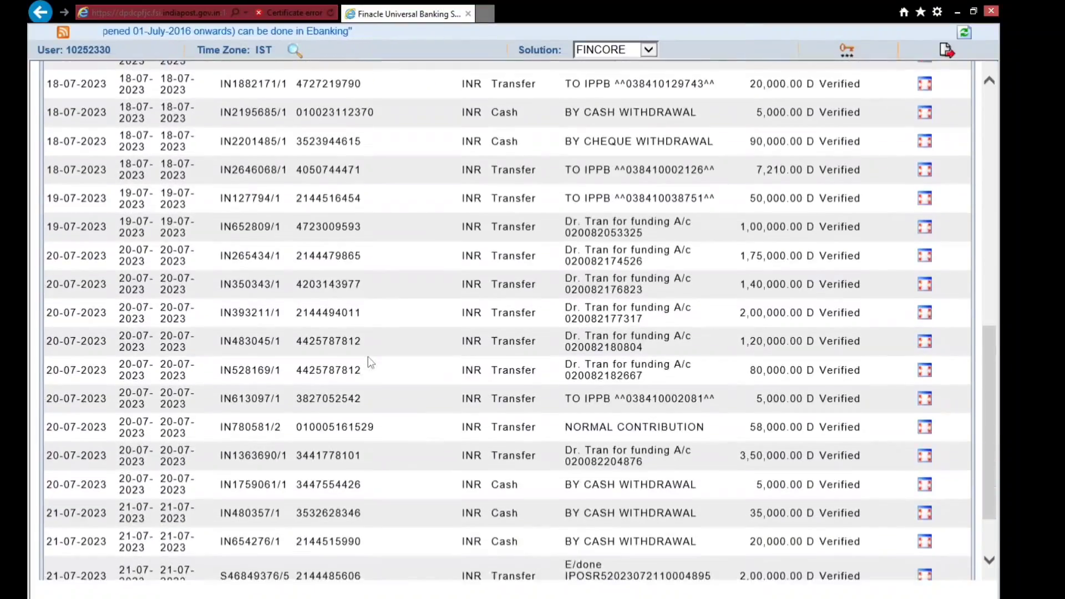
scroll(368, 356, up, 10)
scroll(368, 357, up, 3)
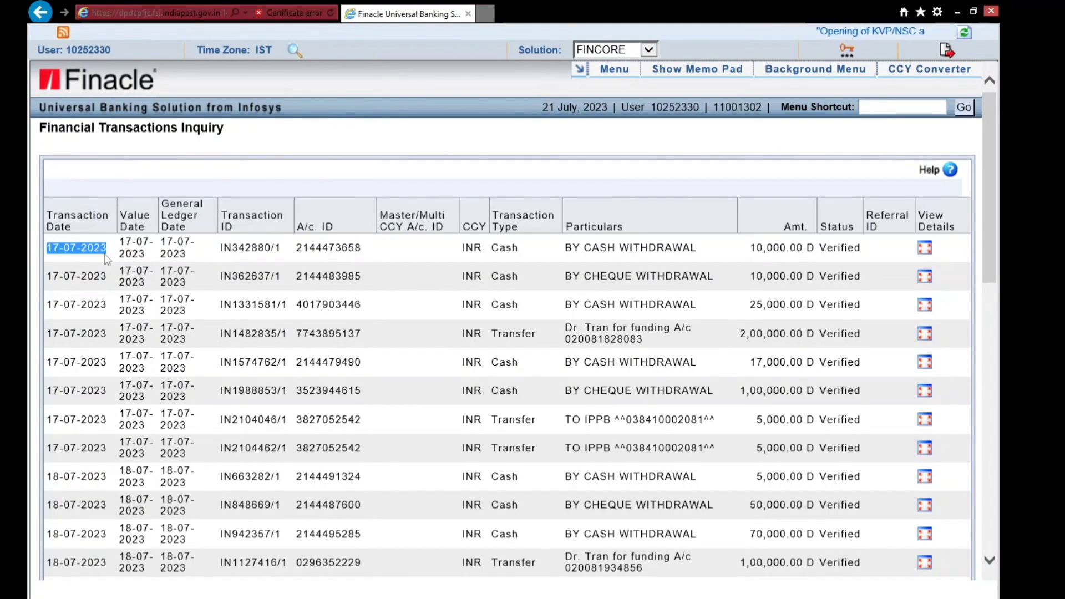
click(641, 254)
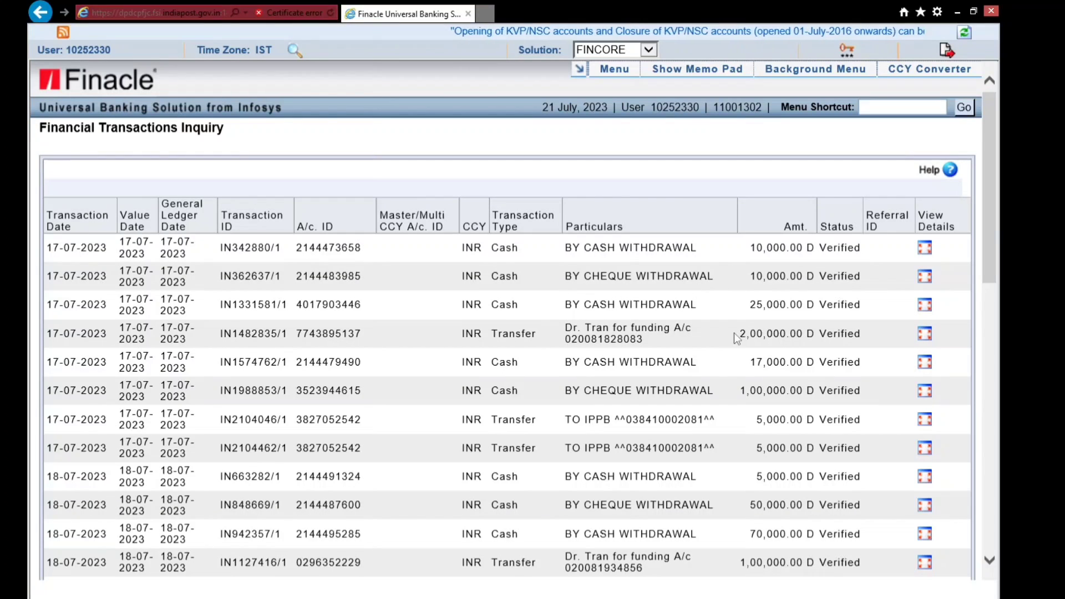
triple_click(624, 334)
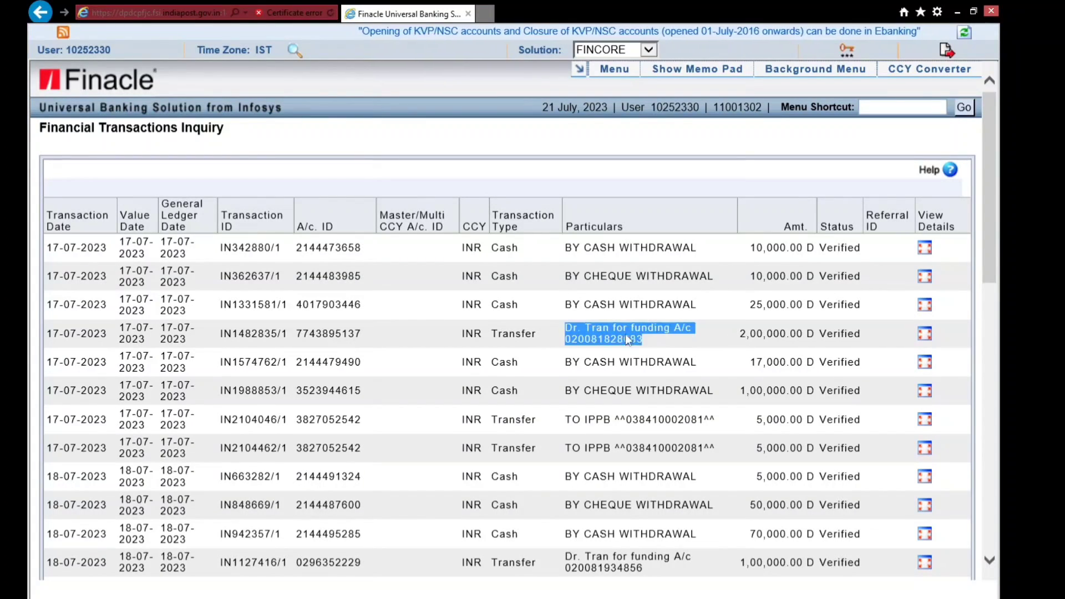
click(653, 343)
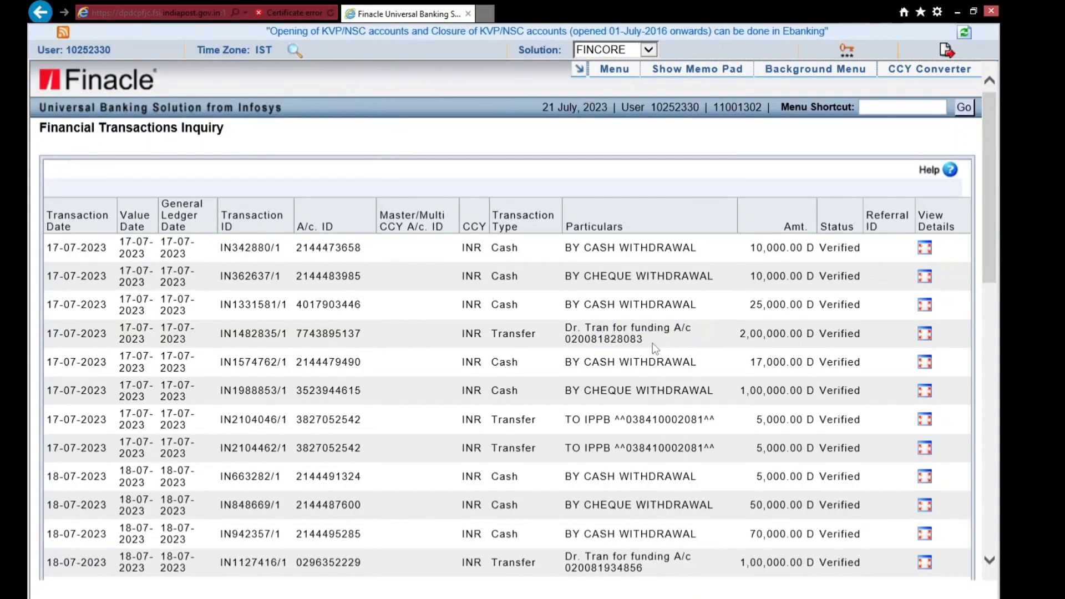
double_click(315, 336)
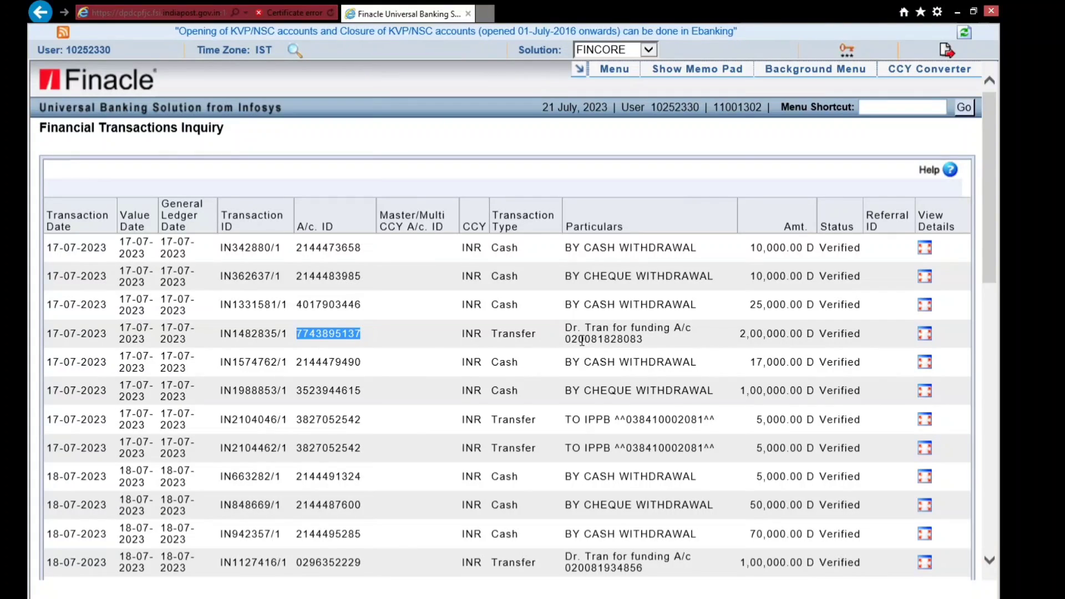
click(600, 340)
double_click(600, 340)
click(755, 344)
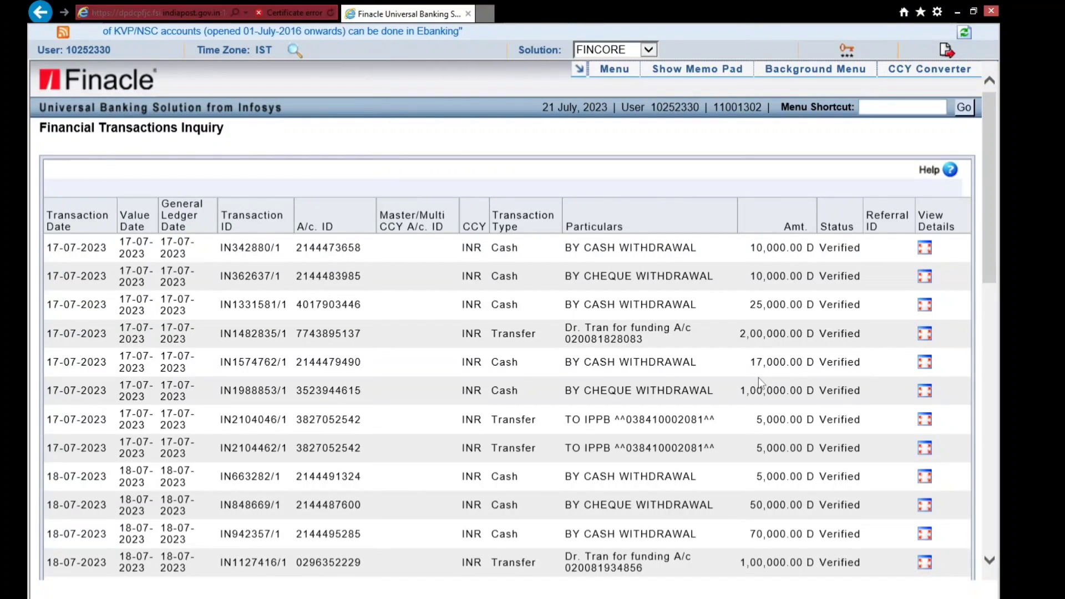
scroll(758, 377, down, 2)
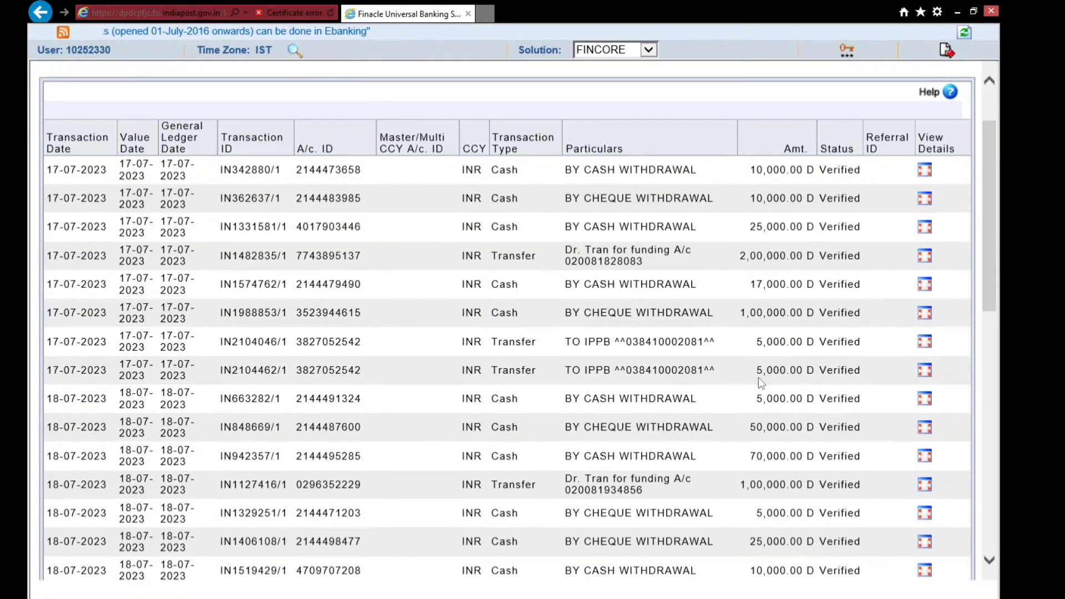
scroll(758, 377, down, 2)
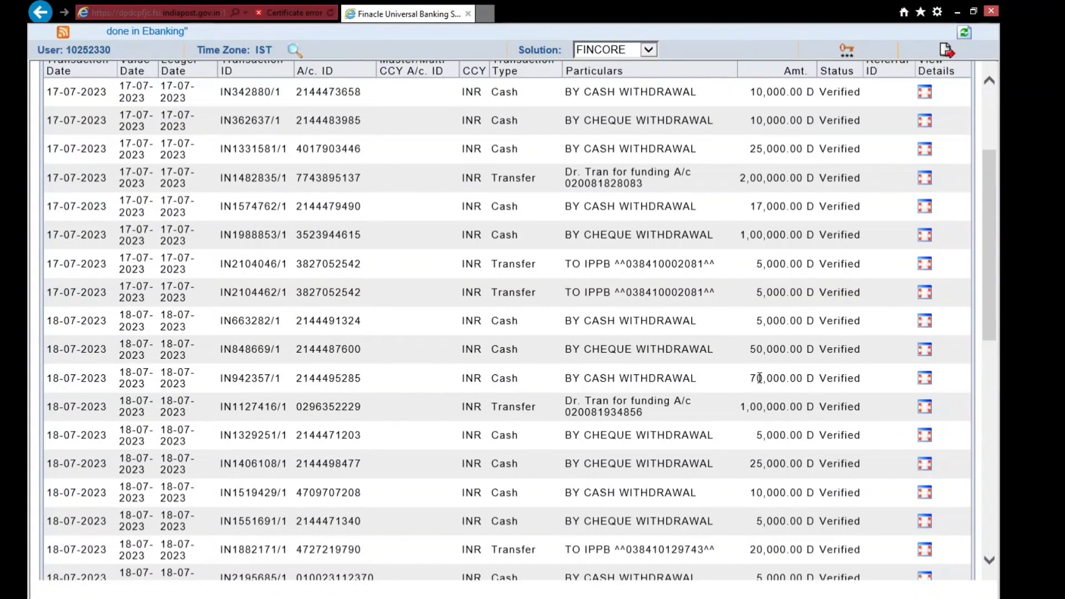
scroll(759, 377, up, 2)
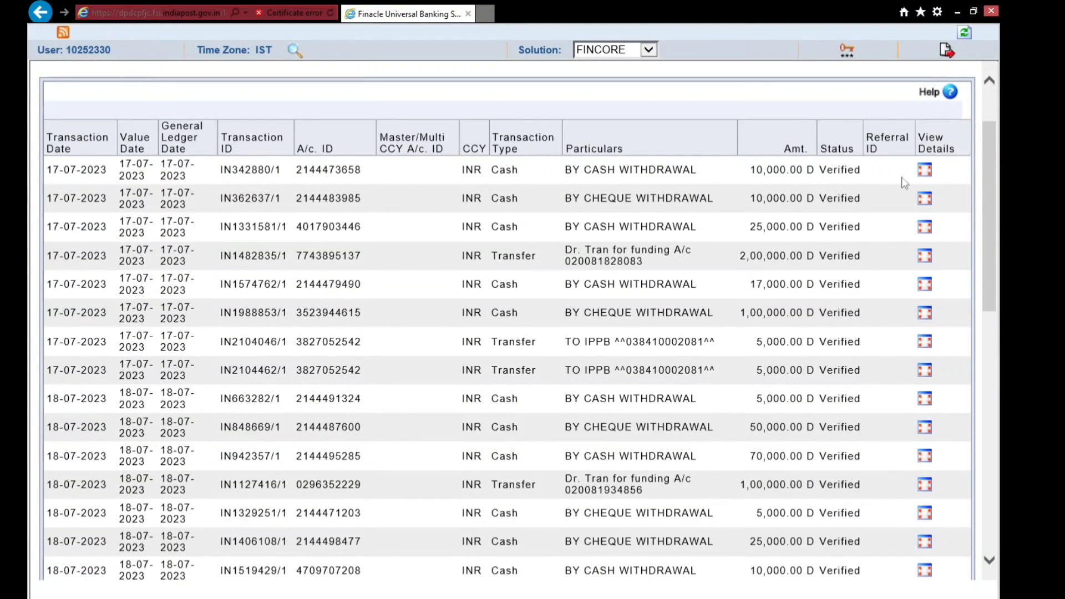
scroll(926, 203, down, 1)
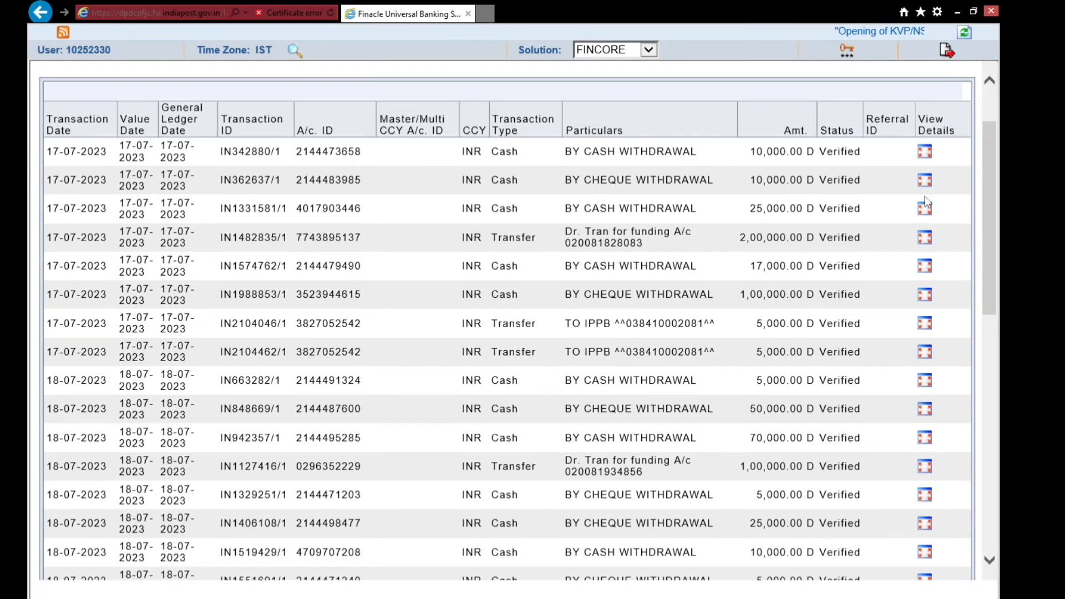
click(925, 188)
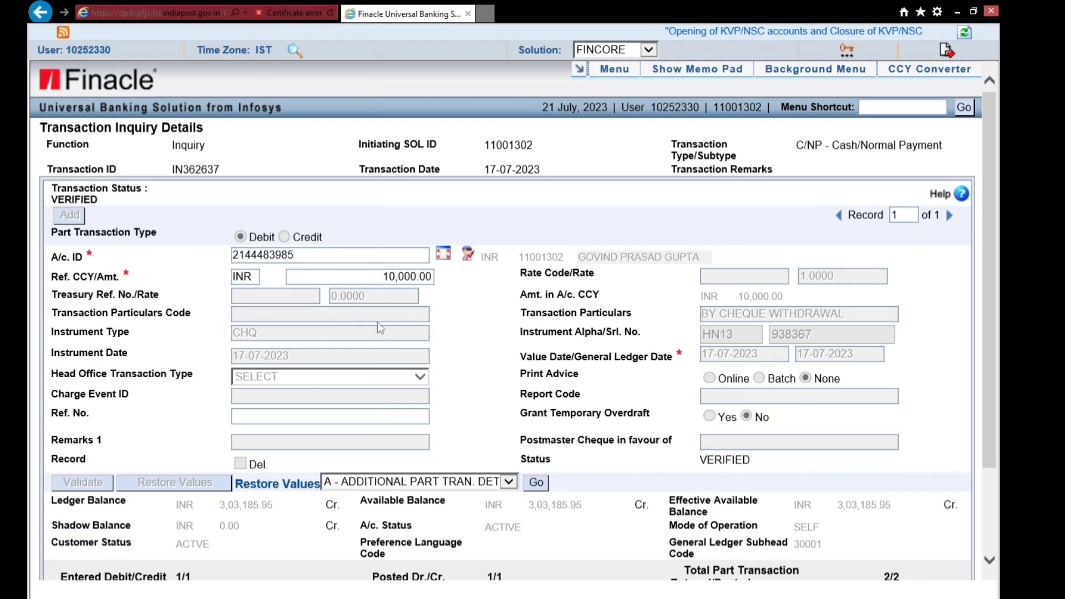
scroll(458, 349, down, 3)
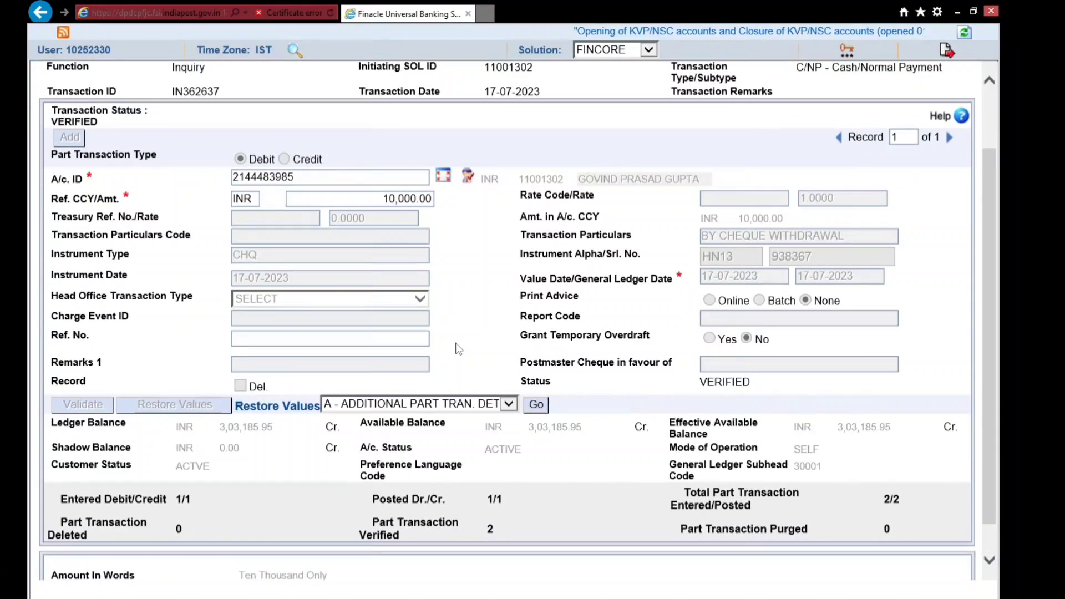
scroll(458, 349, down, 2)
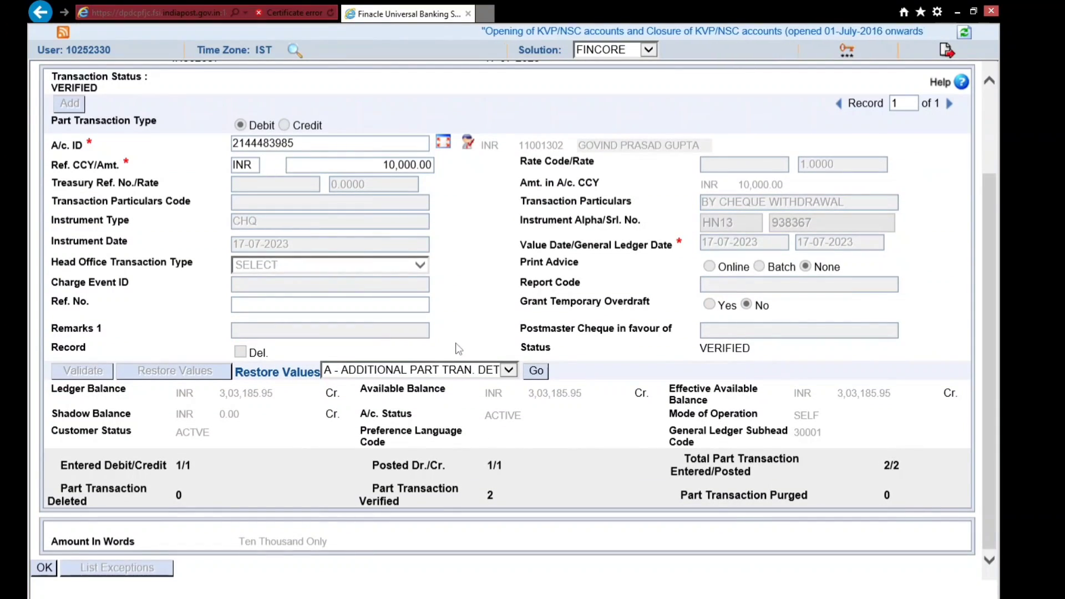
scroll(458, 349, up, 5)
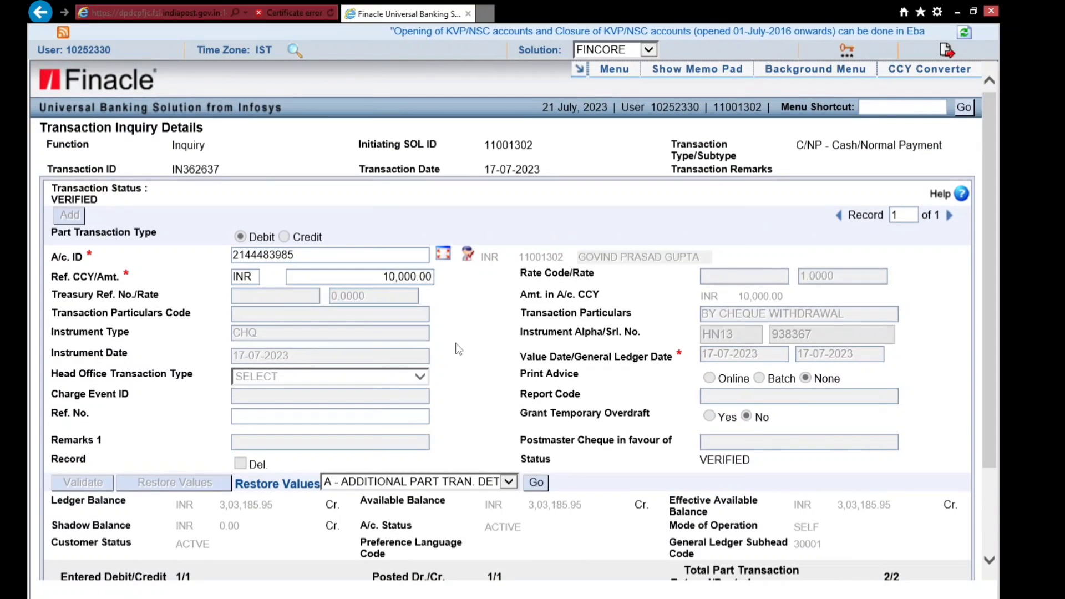
scroll(458, 342, down, 5)
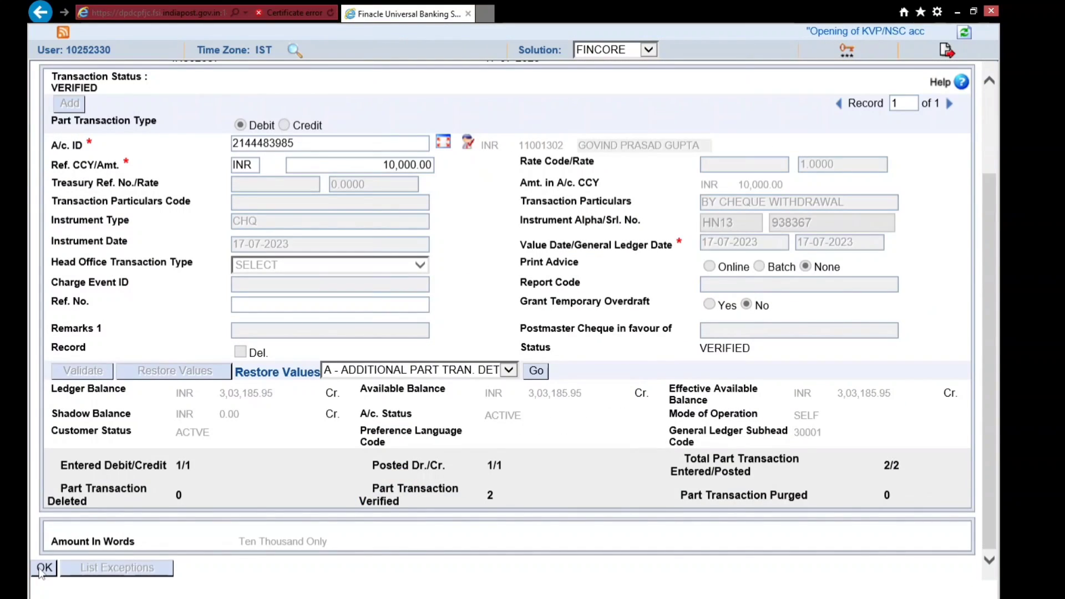
click(44, 568)
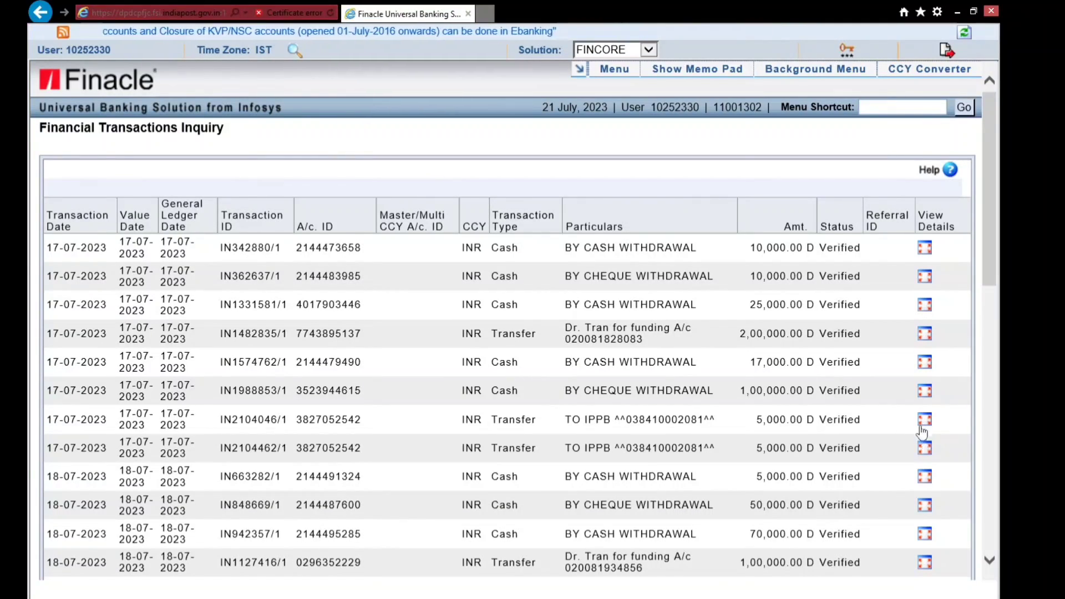
scroll(924, 427, down, 1)
click(924, 403)
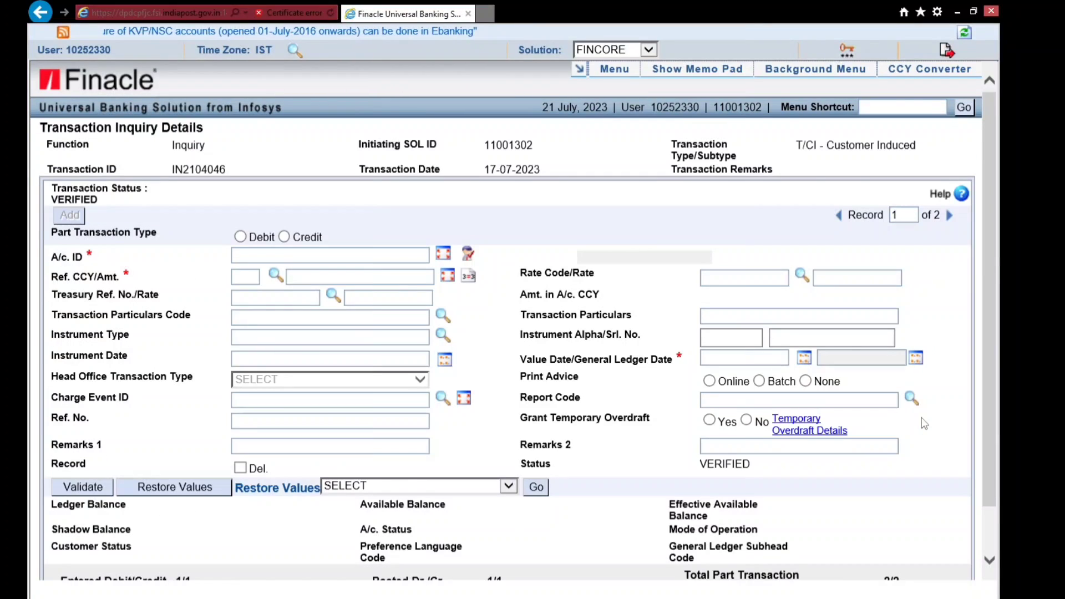
click(951, 217)
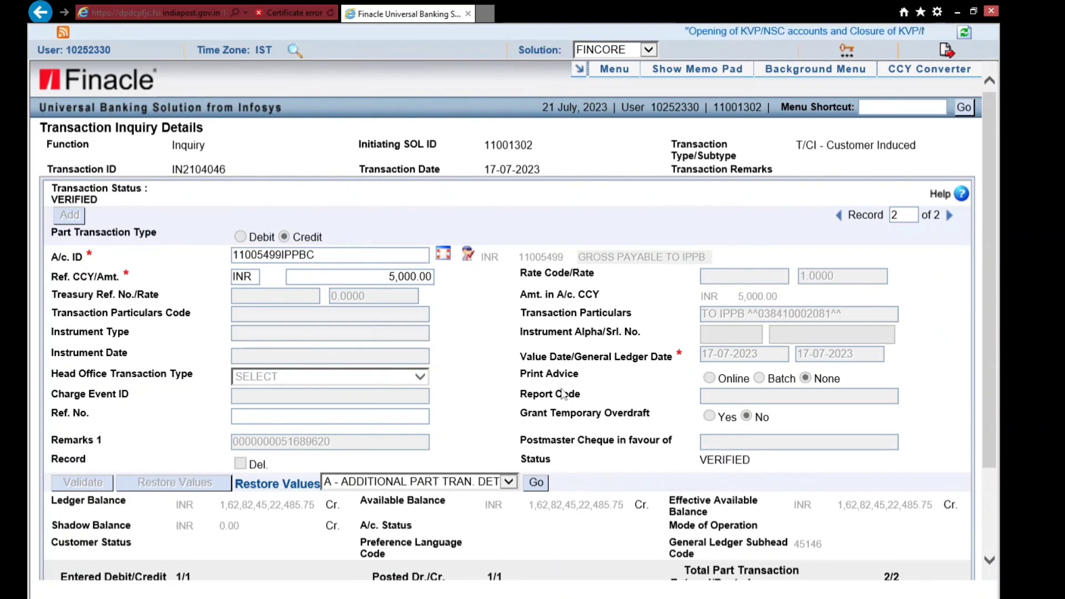
scroll(563, 395, down, 3)
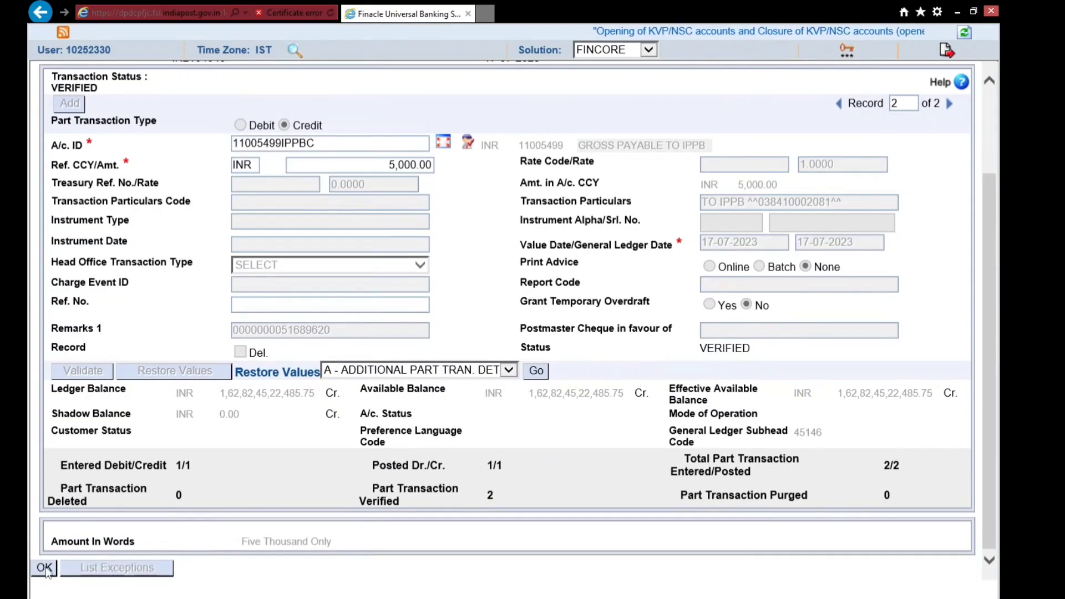
click(44, 569)
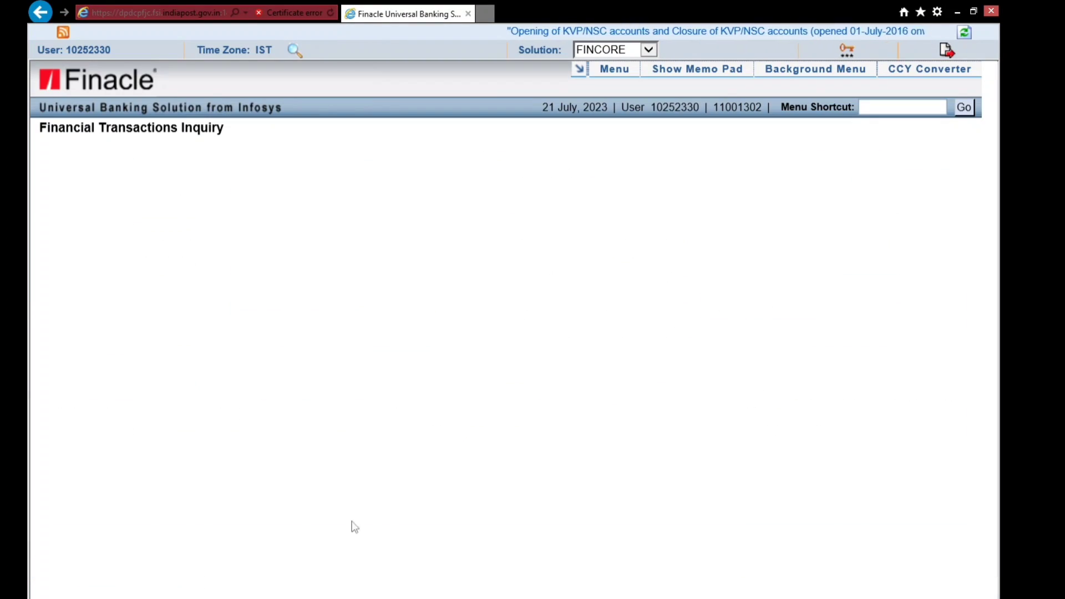
scroll(461, 430, down, 3)
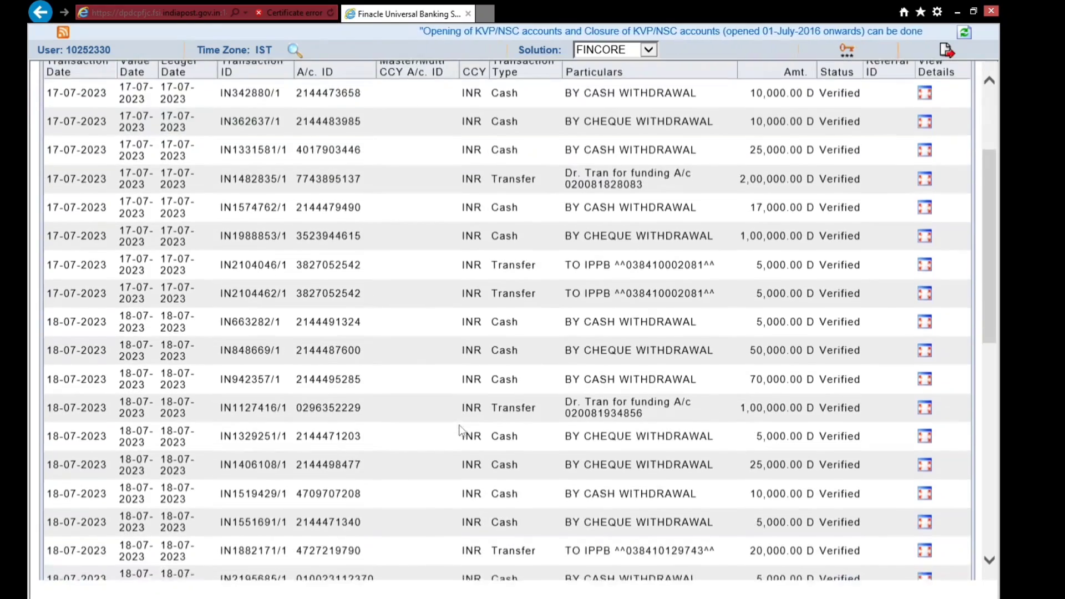
scroll(460, 430, down, 10)
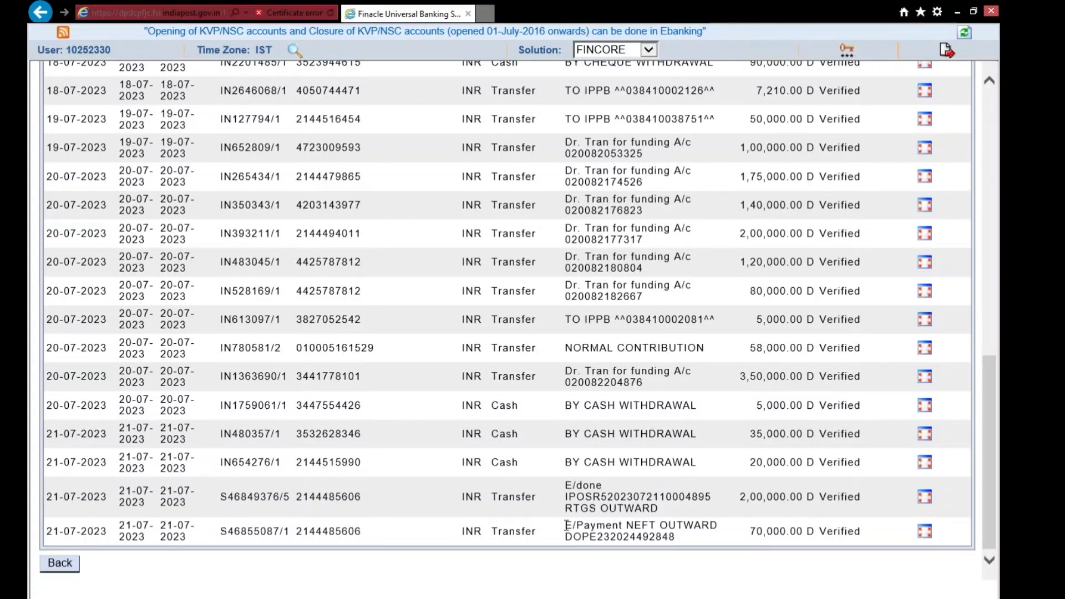
drag(566, 525, 612, 543)
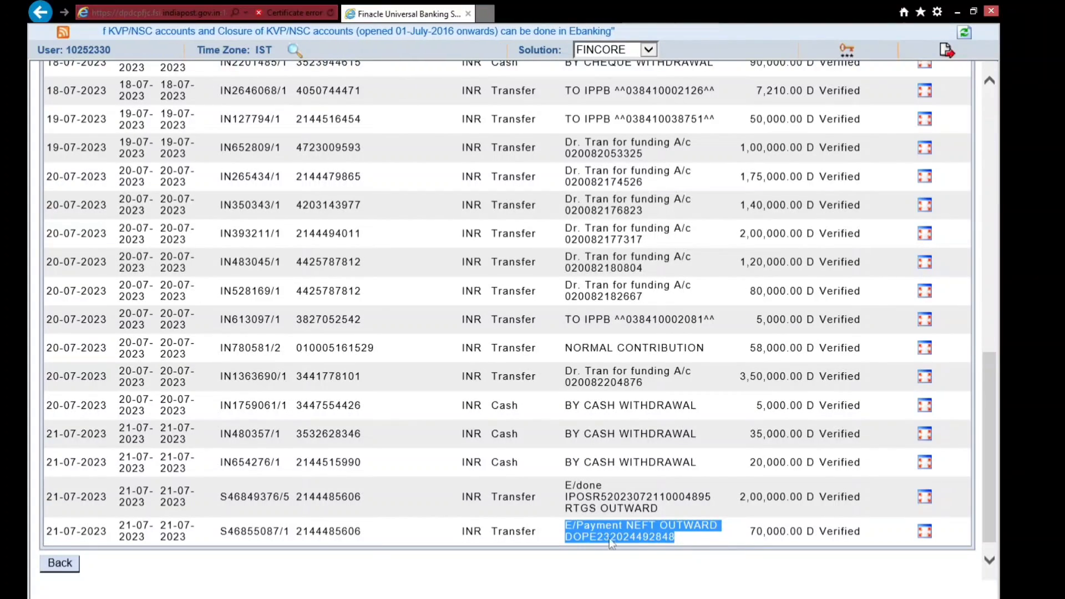
click(572, 526)
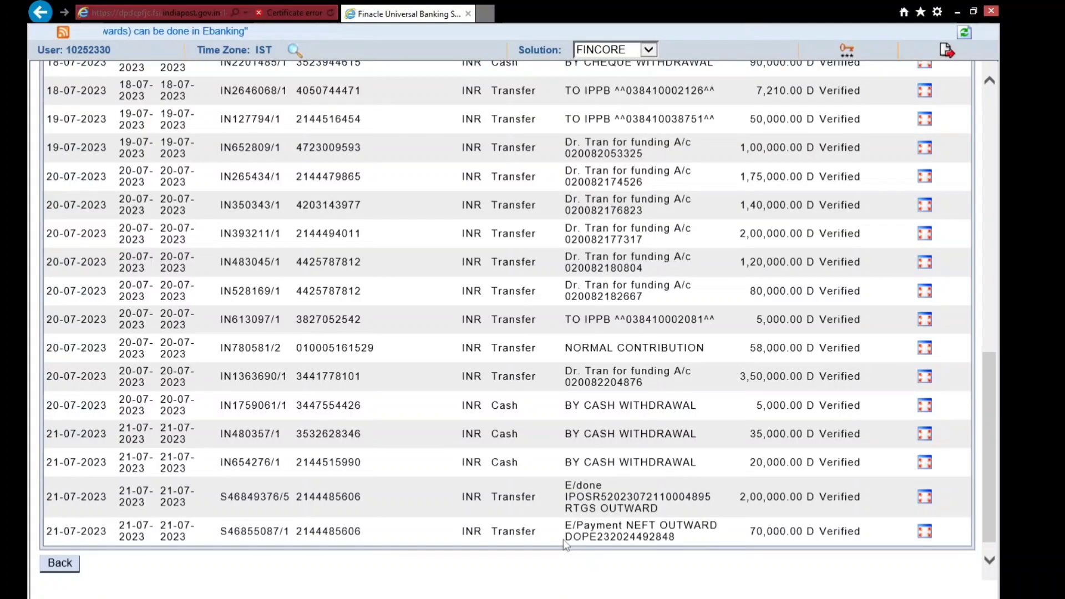
drag(563, 540, 614, 544)
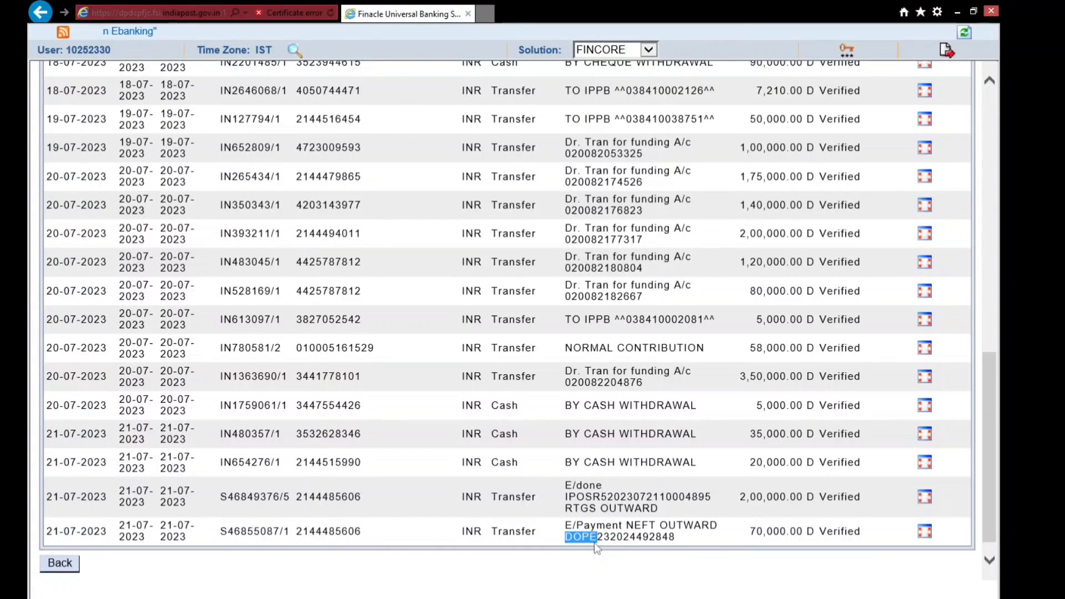
double_click(594, 537)
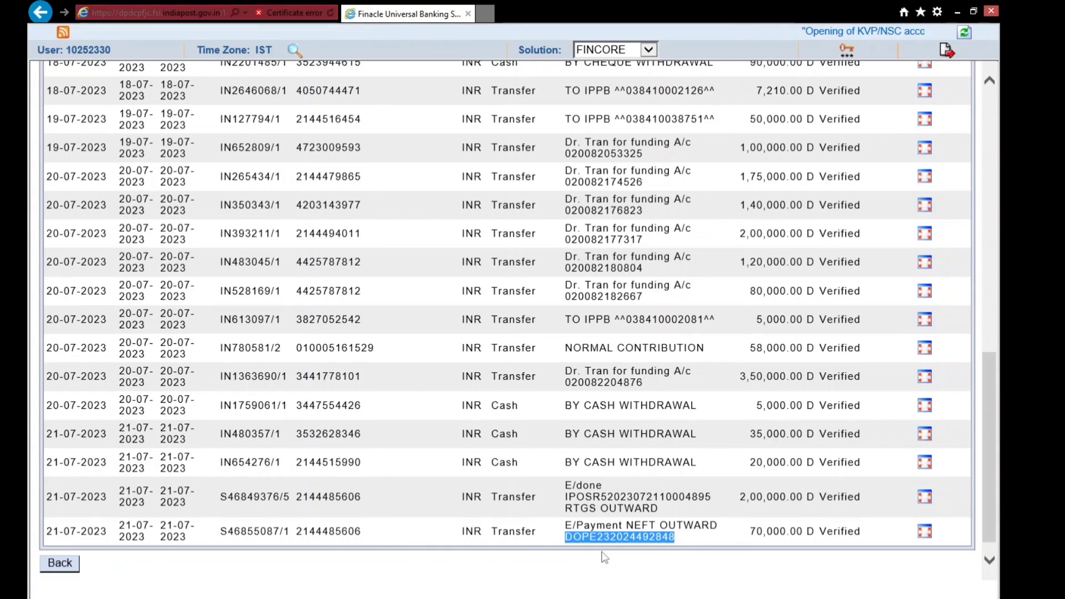
scroll(918, 536, down, 1)
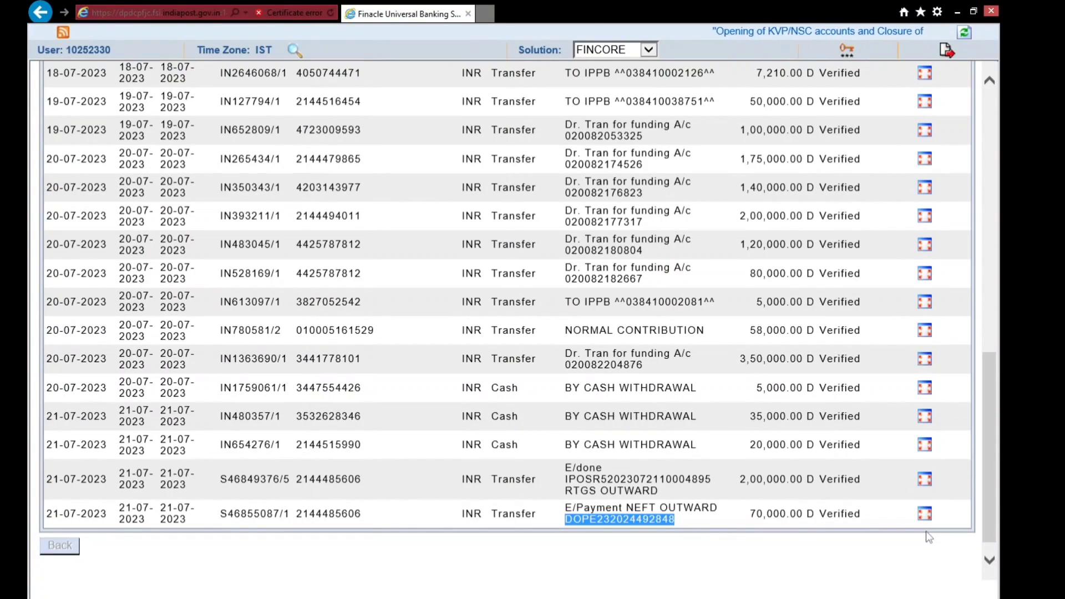
click(757, 533)
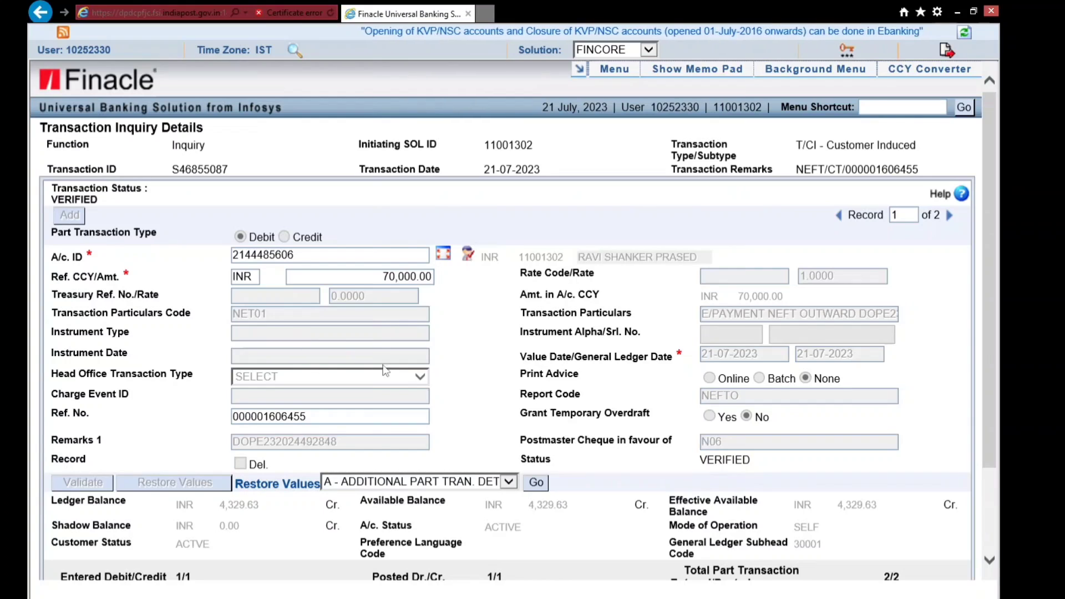
scroll(529, 501, down, 1)
scroll(529, 501, down, 1)
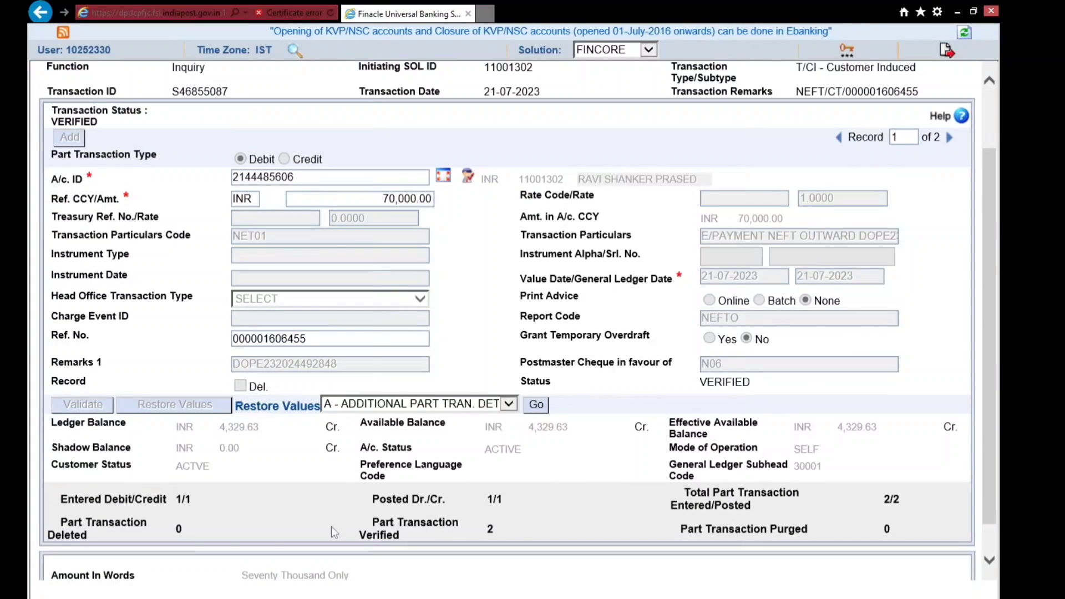
scroll(65, 570, down, 1)
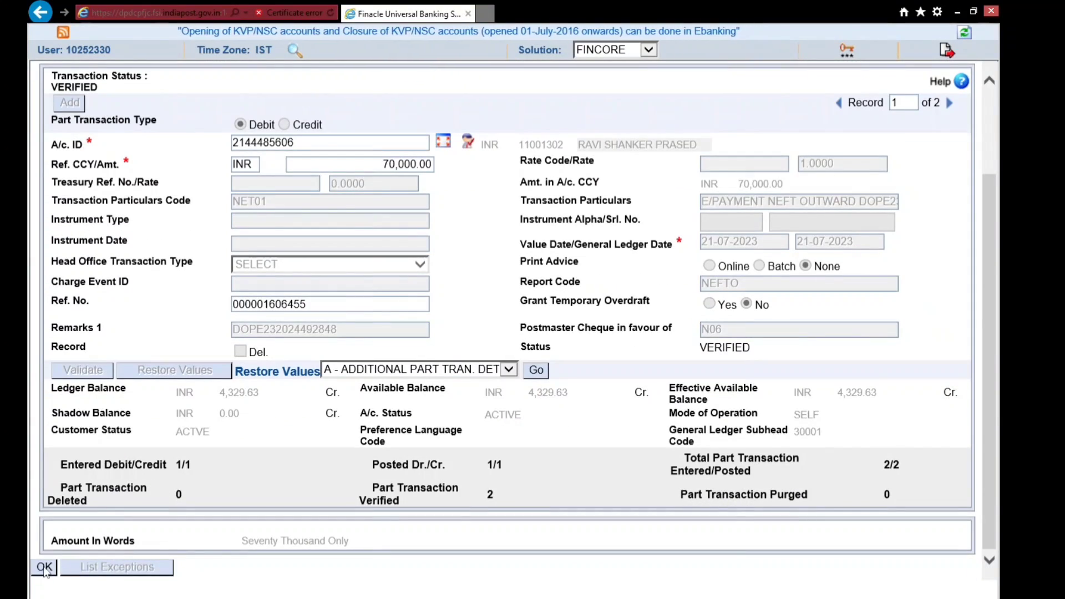
click(45, 570)
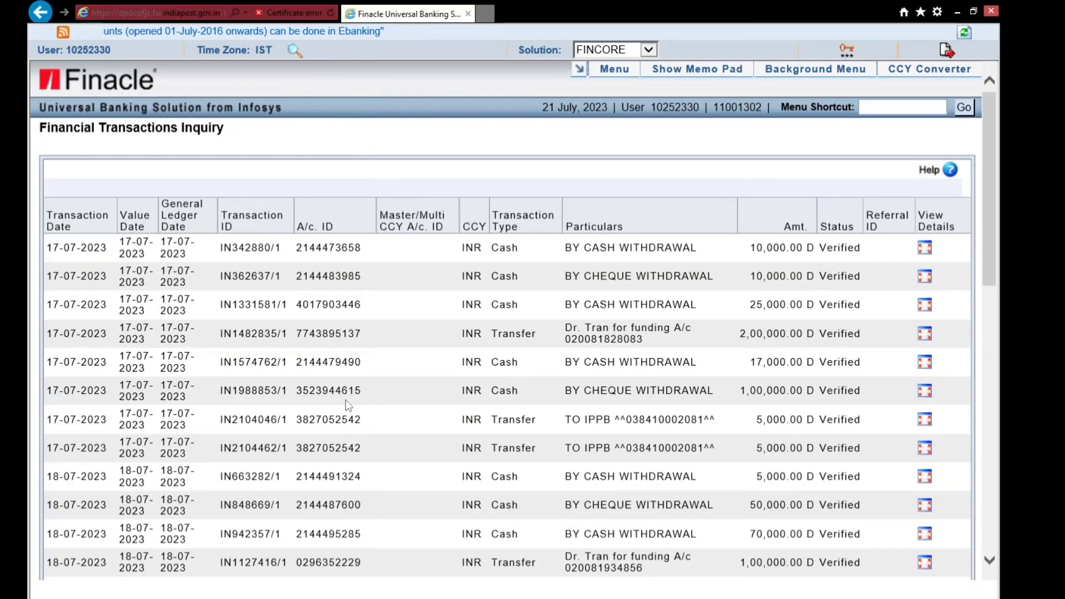
scroll(407, 425, down, 12)
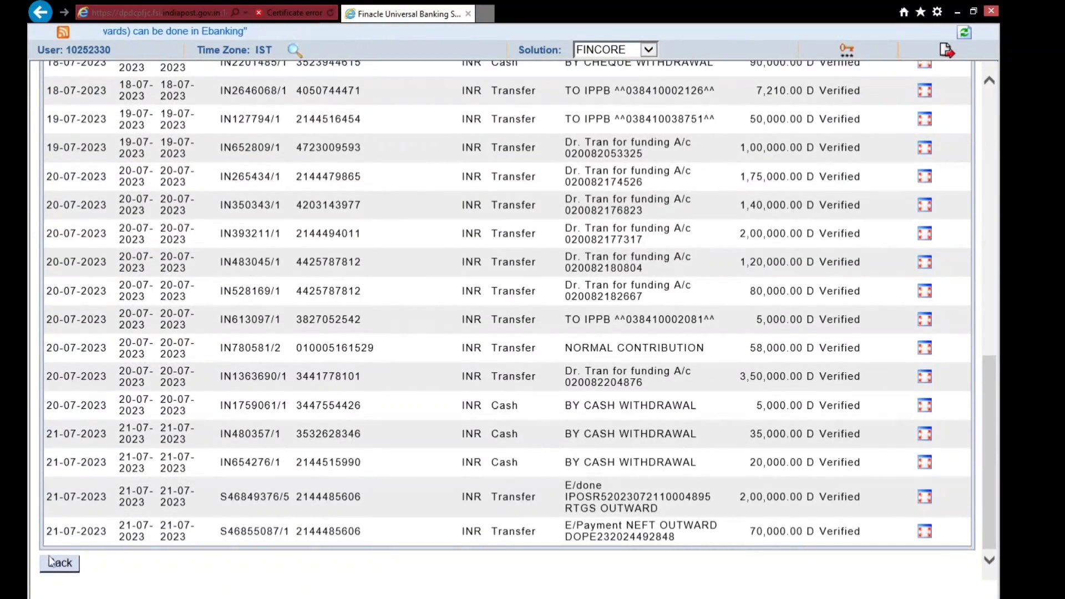
click(58, 563)
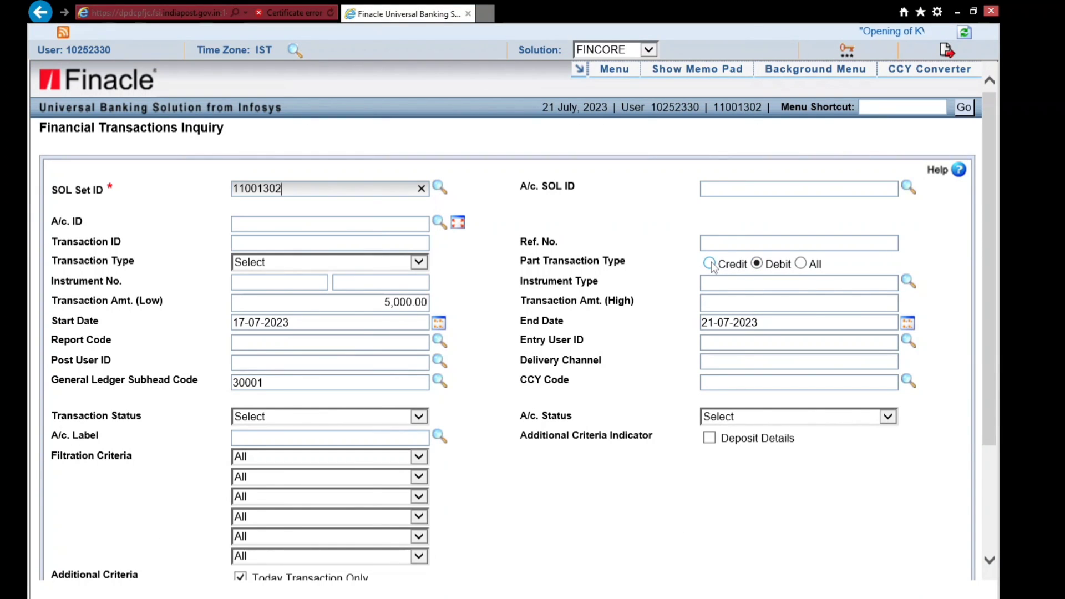
- Switch Part Transaction Type to Credit, uncheck Today Transaction Only, and run the inquiry
click(710, 264)
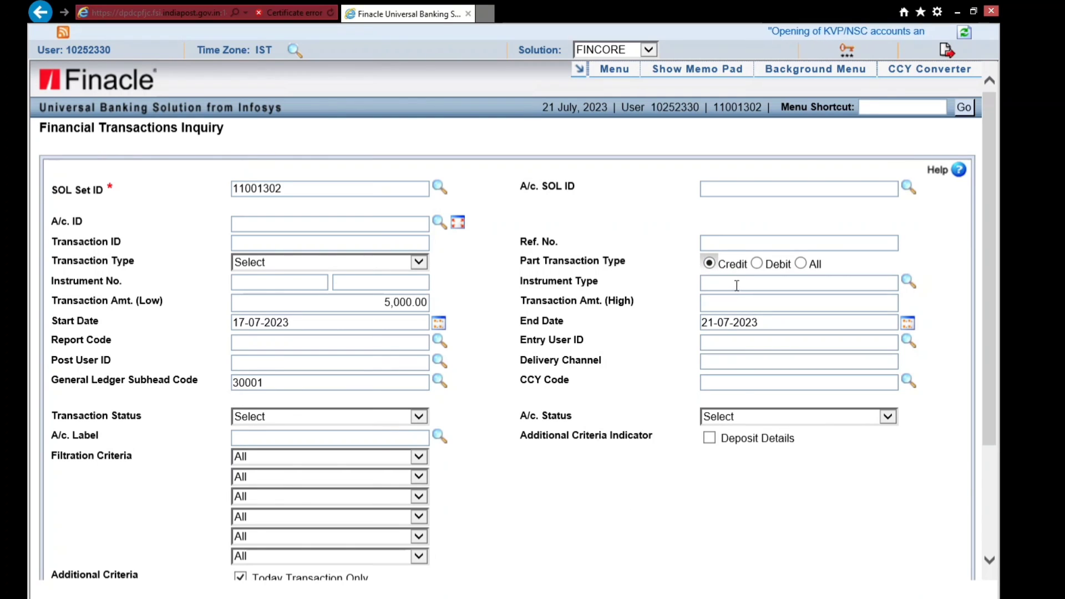
scroll(329, 402, down, 3)
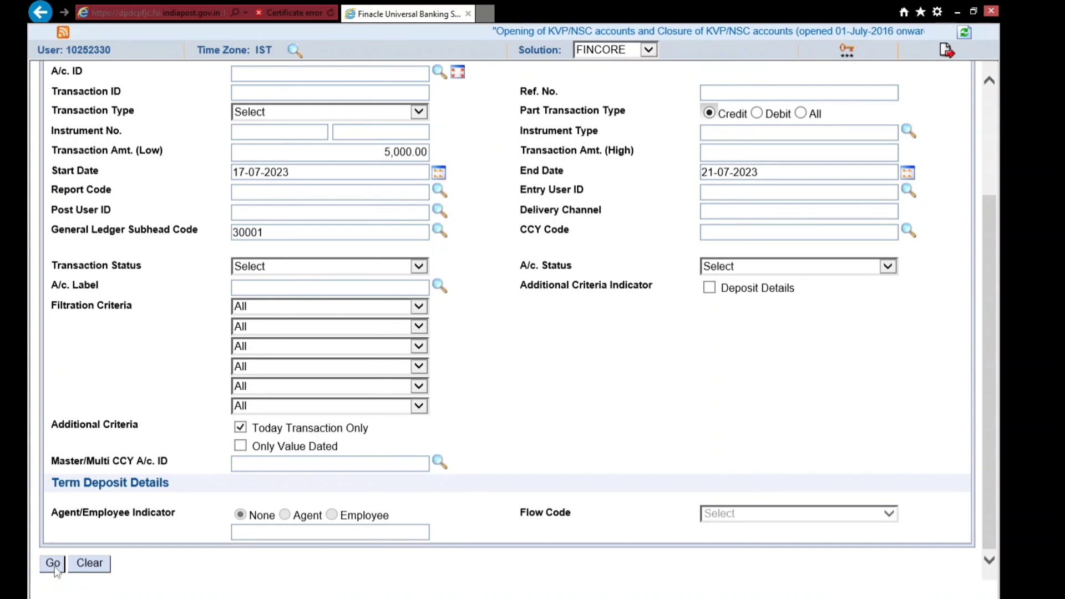
click(242, 429)
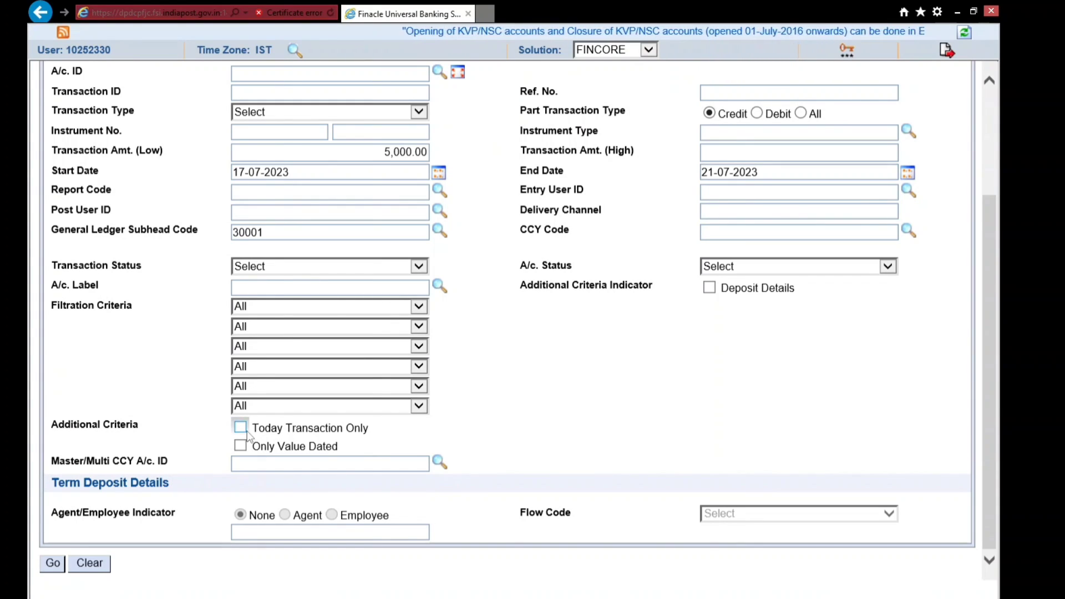
click(54, 564)
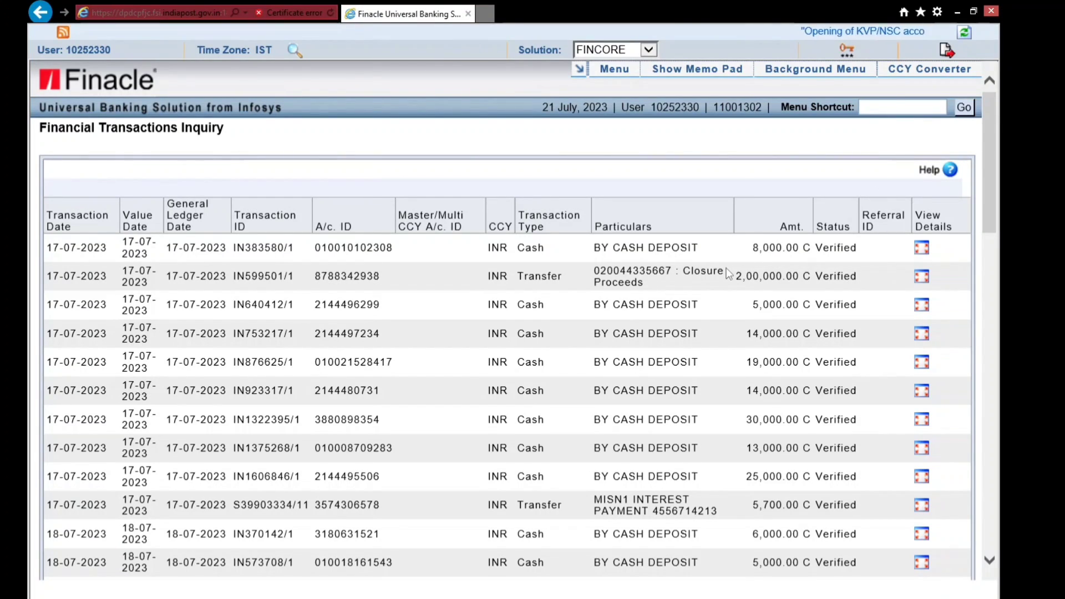
- Scroll through the credit results, such as the 8,000.00 and 14,000.00 cash deposits
scroll(728, 273, down, 2)
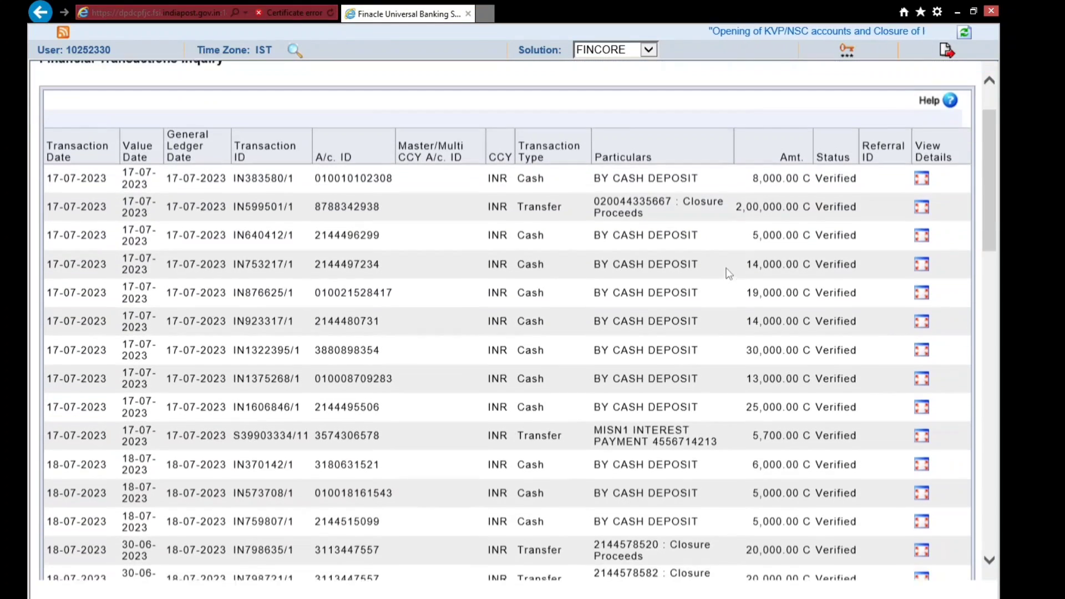
scroll(797, 268, up, 2)
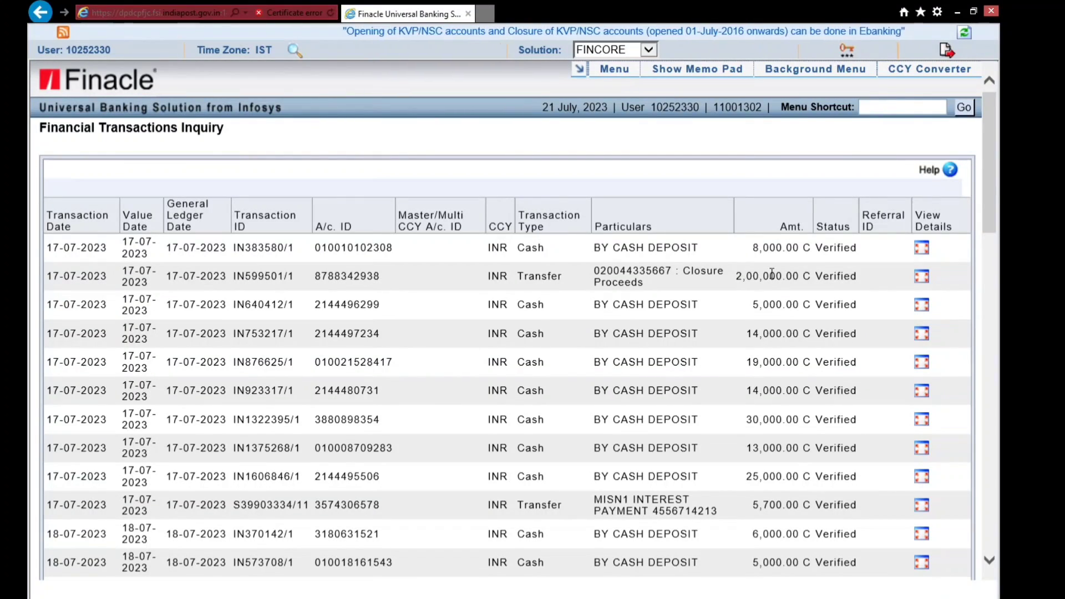
scroll(772, 275, down, 1)
scroll(772, 278, up, 1)
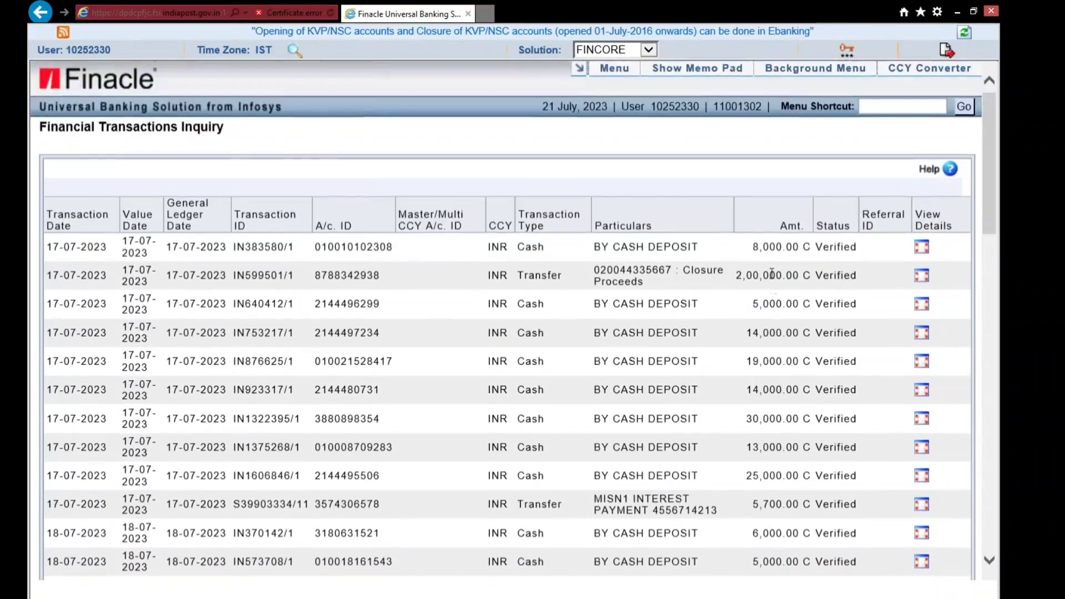
scroll(772, 274, down, 7)
scroll(772, 274, down, 7)
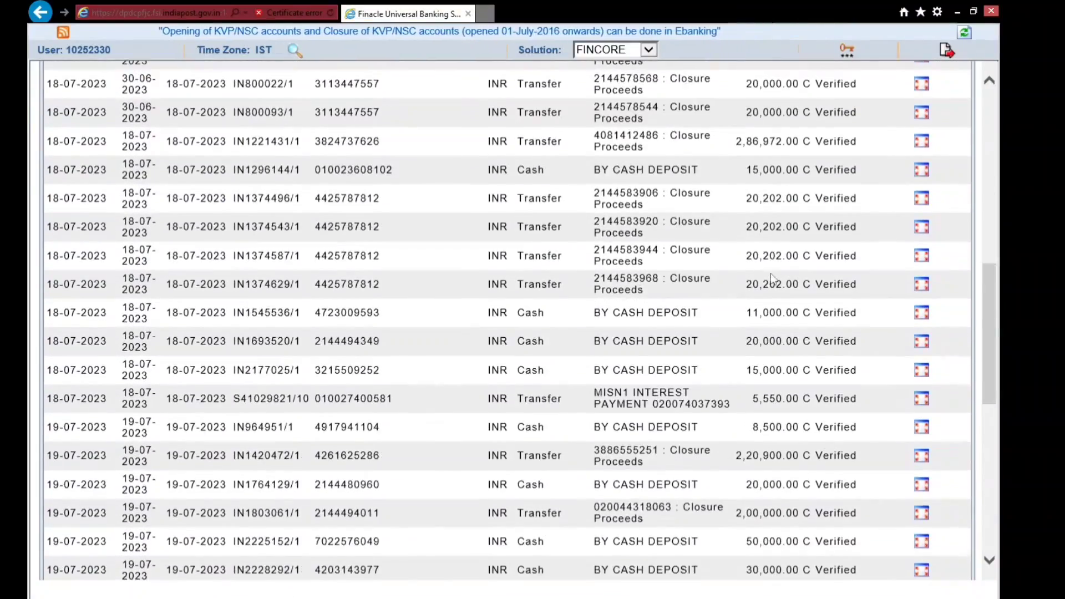
scroll(771, 273, down, 1)
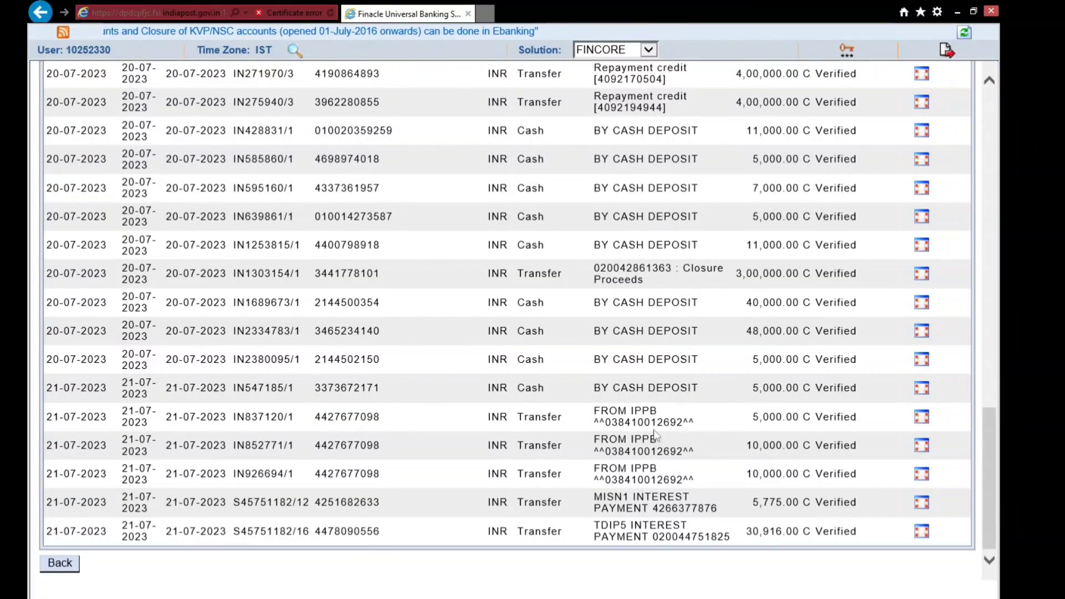
scroll(652, 365, up, 3)
scroll(652, 365, up, 10)
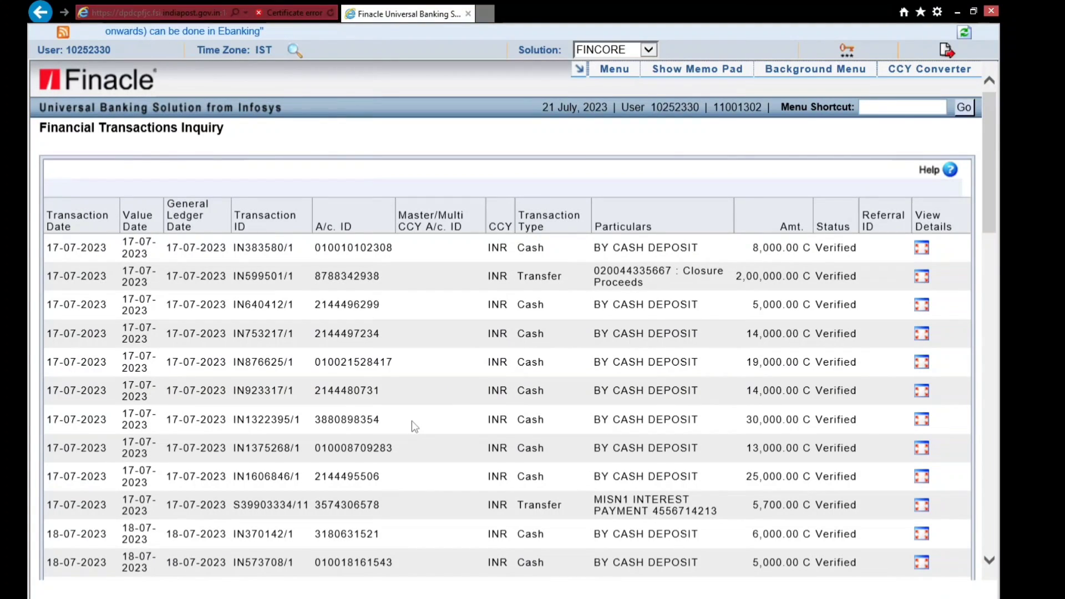
scroll(411, 421, down, 15)
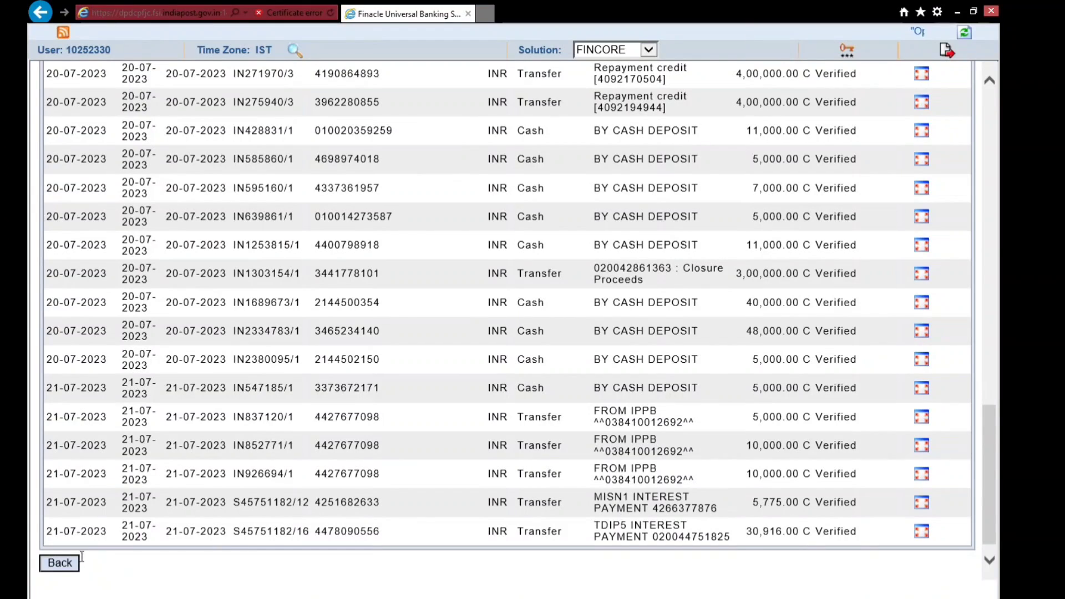
- Return to the inquiry form and clear all its criteria
click(84, 557)
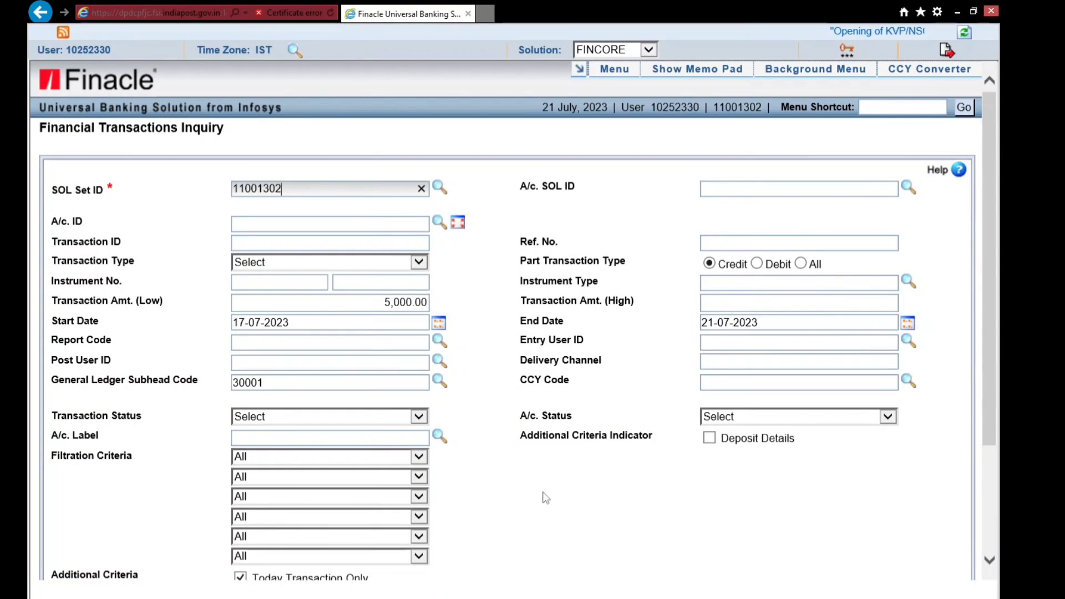
scroll(545, 498, down, 3)
click(105, 566)
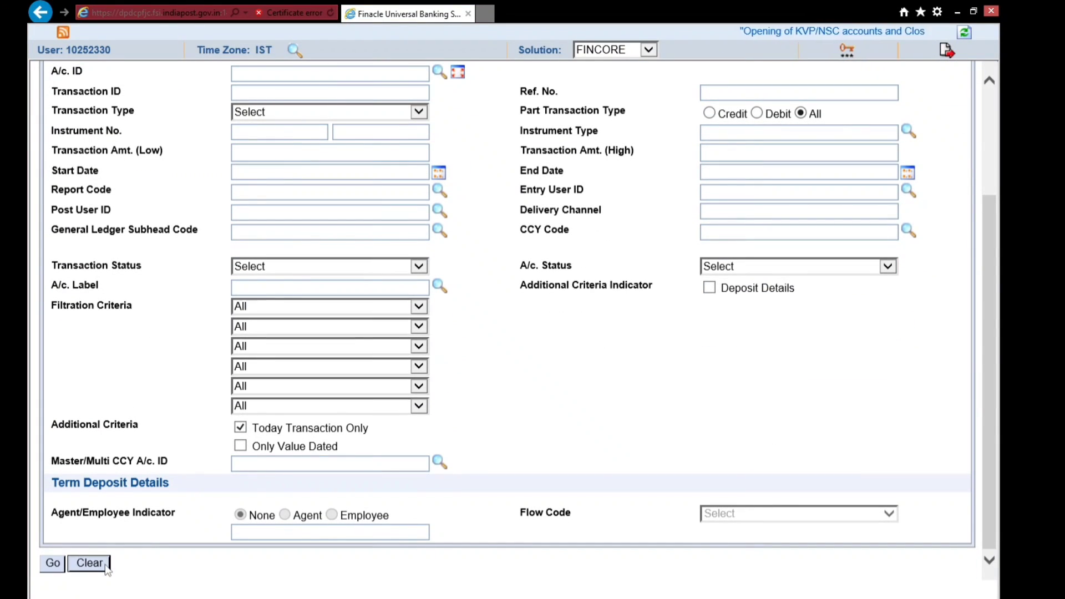